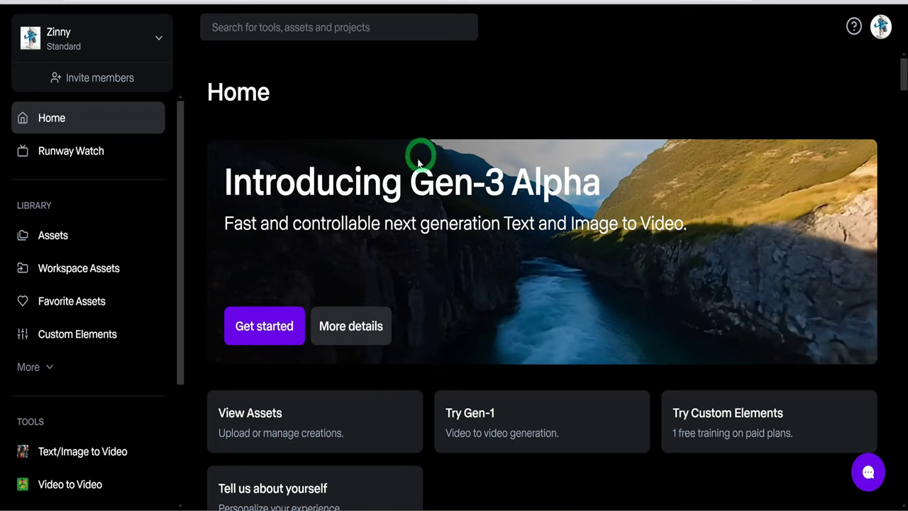
Start a new Runway video generation with Gen-3 Alpha kept as the model
click(265, 329)
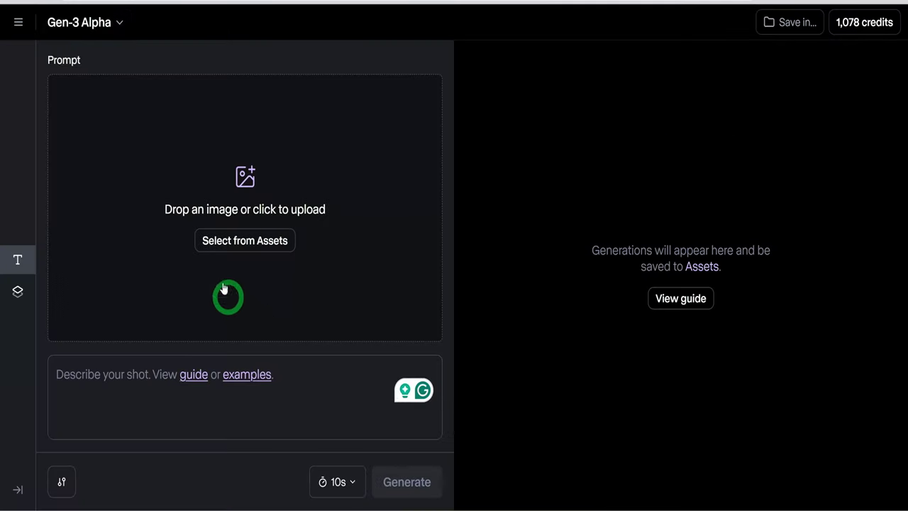
click(79, 22)
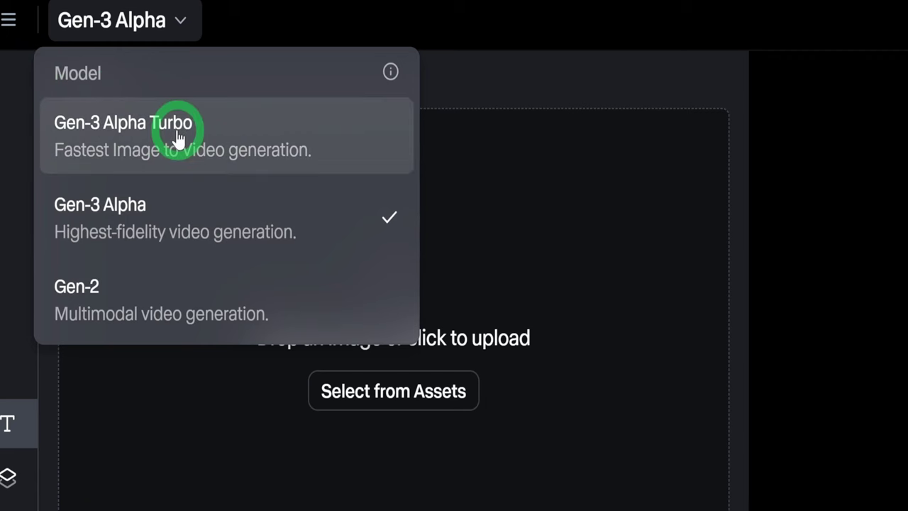
click(122, 238)
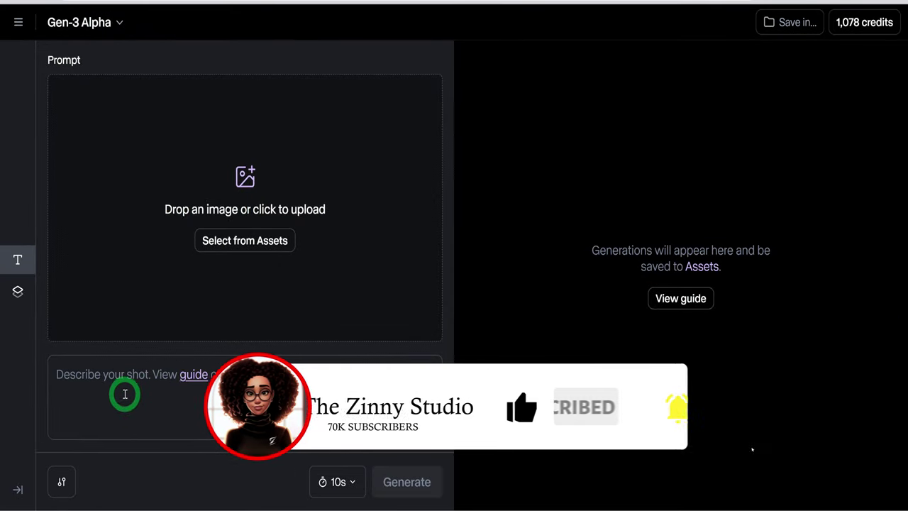
Paste the neon graffiti 'Zinny Studio' title prompt, set a 5-second duration, and generate
click(103, 373)
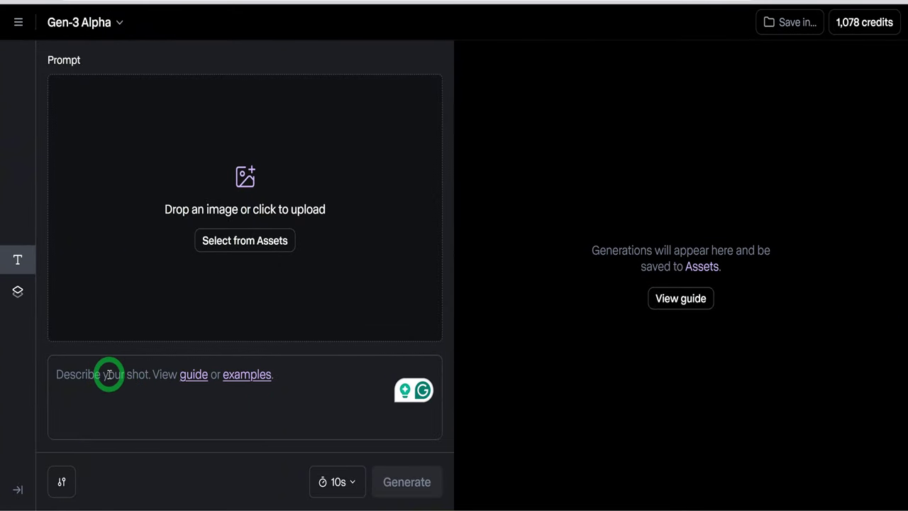
key(ctrl+v)
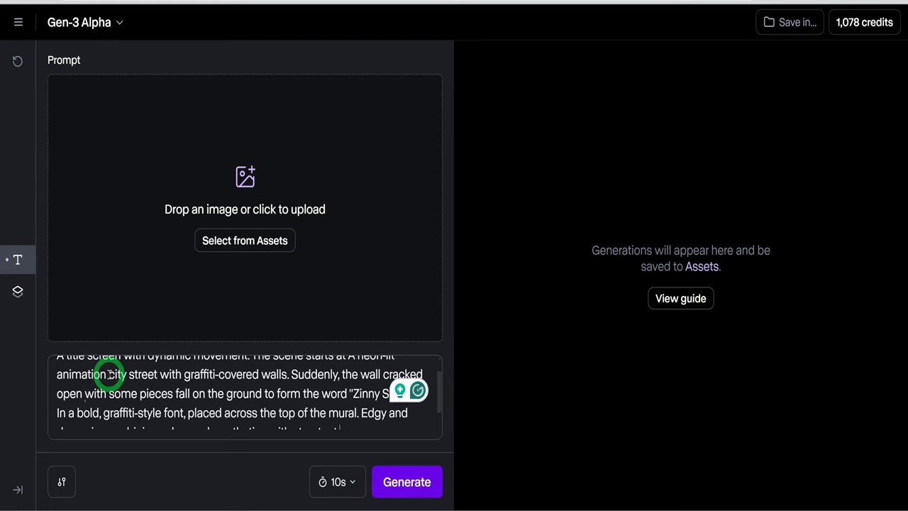
scroll(121, 381, up, 1)
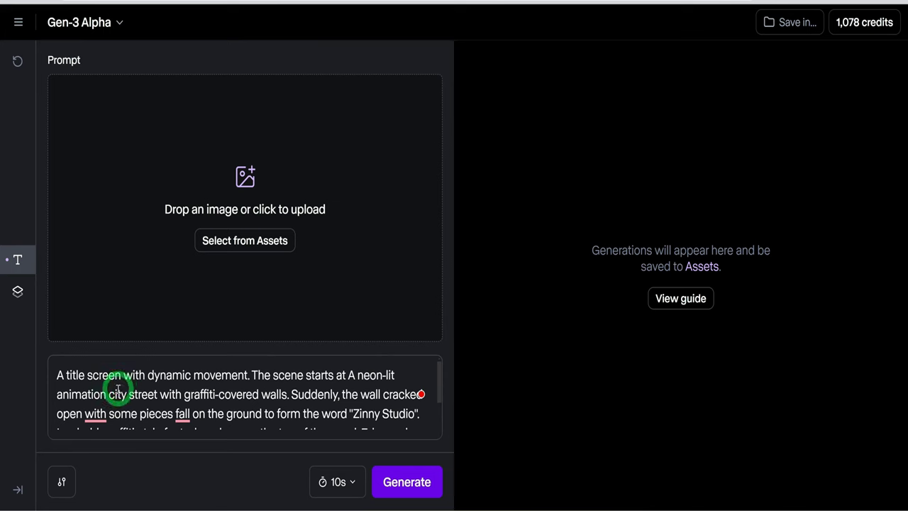
scroll(116, 381, down, 2)
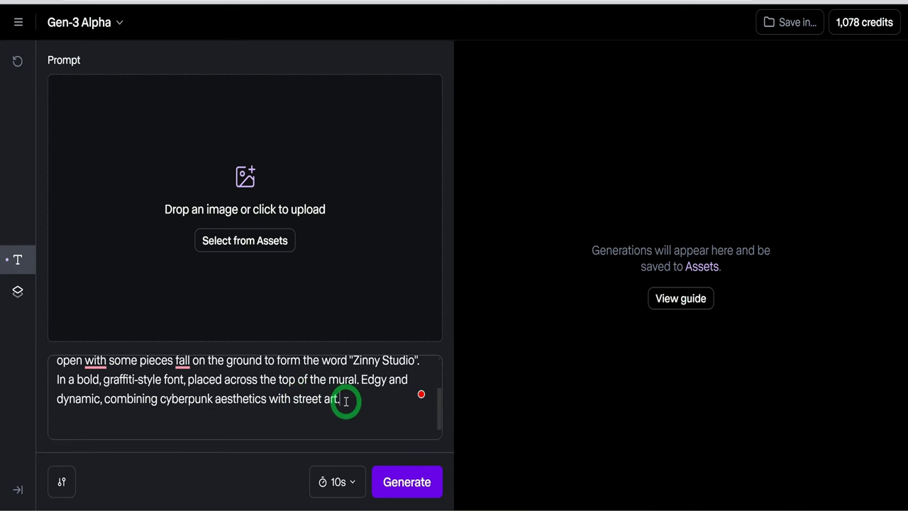
scroll(346, 402, up, 2)
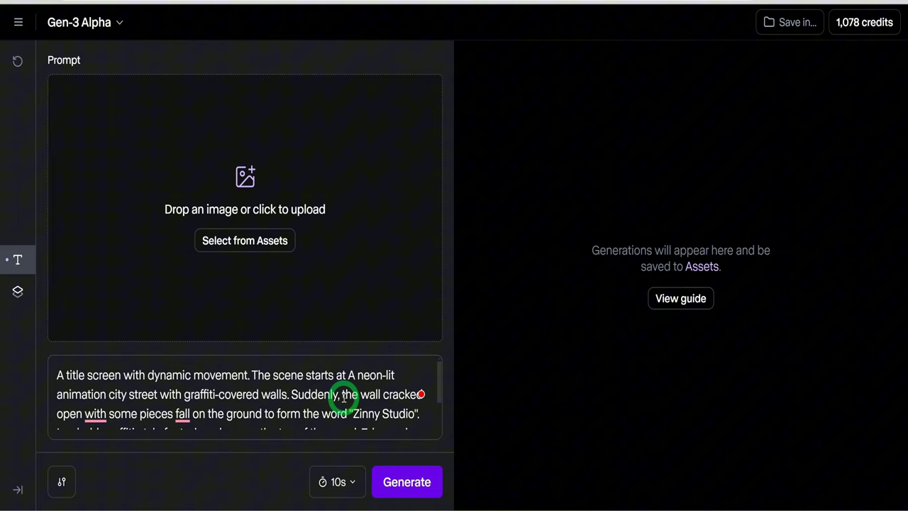
click(341, 482)
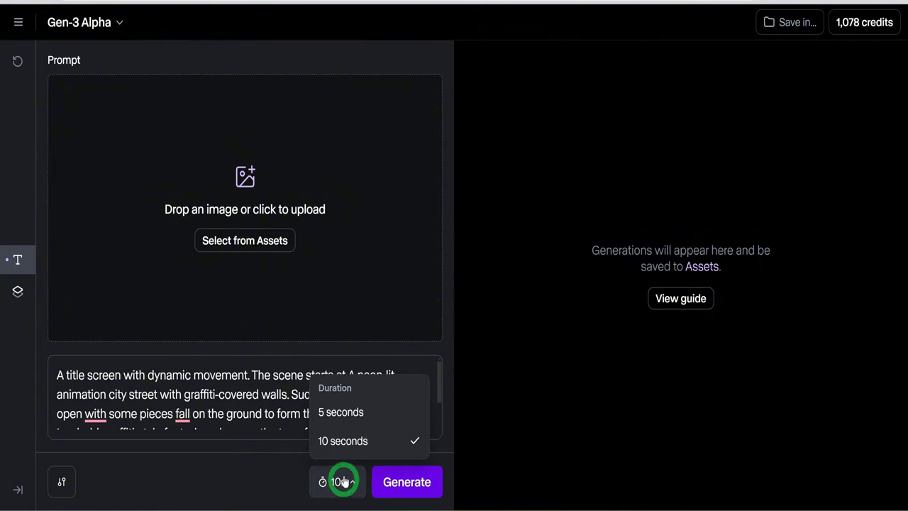
click(352, 413)
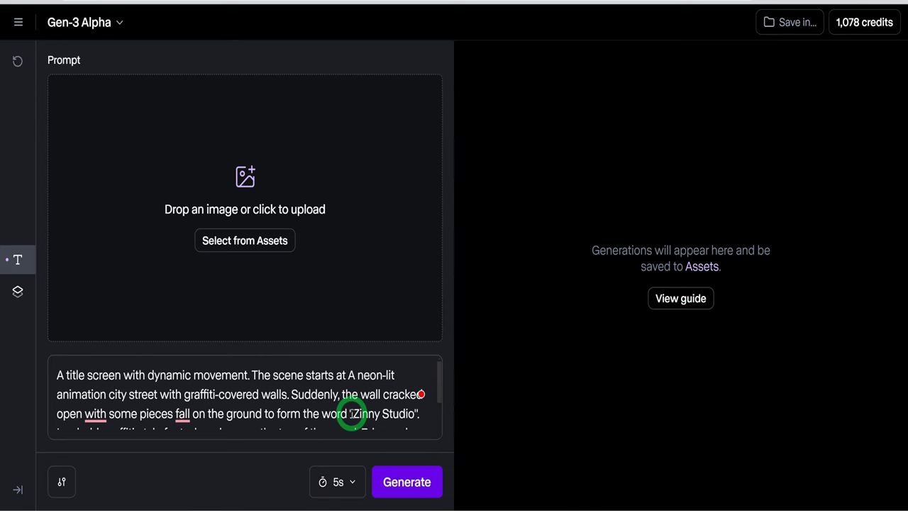
click(408, 484)
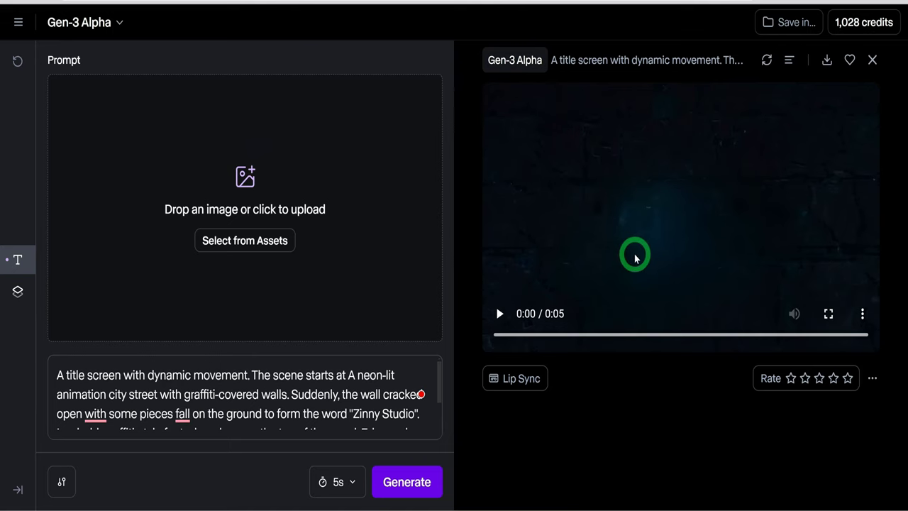
Play the generated title clip, then view the Gen-3 Alpha Prompting Guide in the Help Center
click(499, 314)
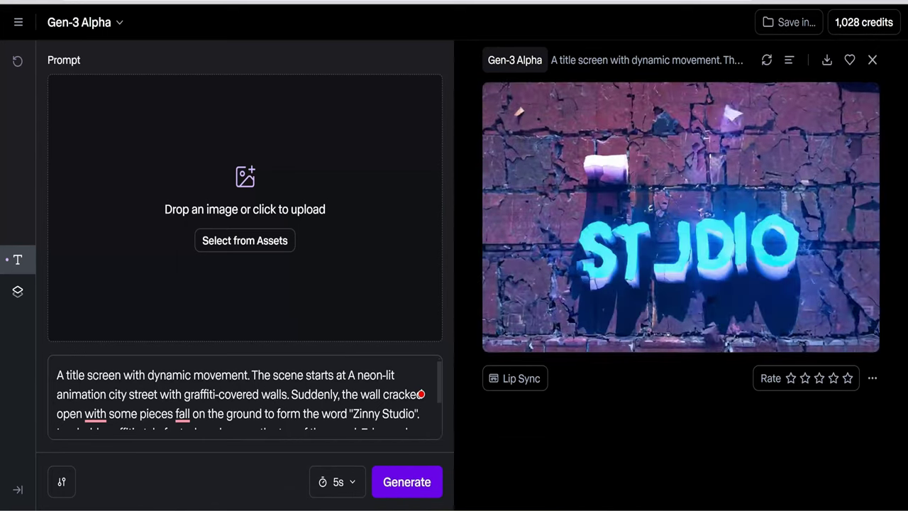
click(99, 1)
scroll(166, 246, up, 5)
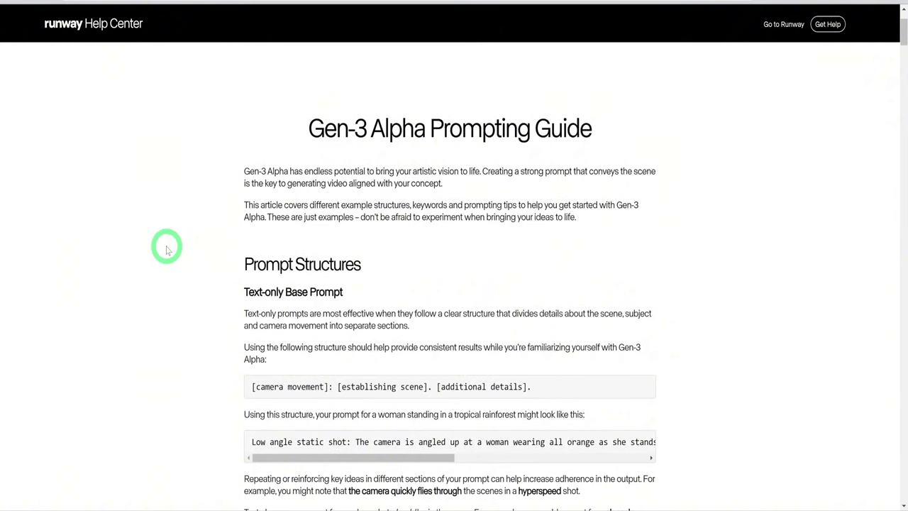
scroll(166, 248, down, 6)
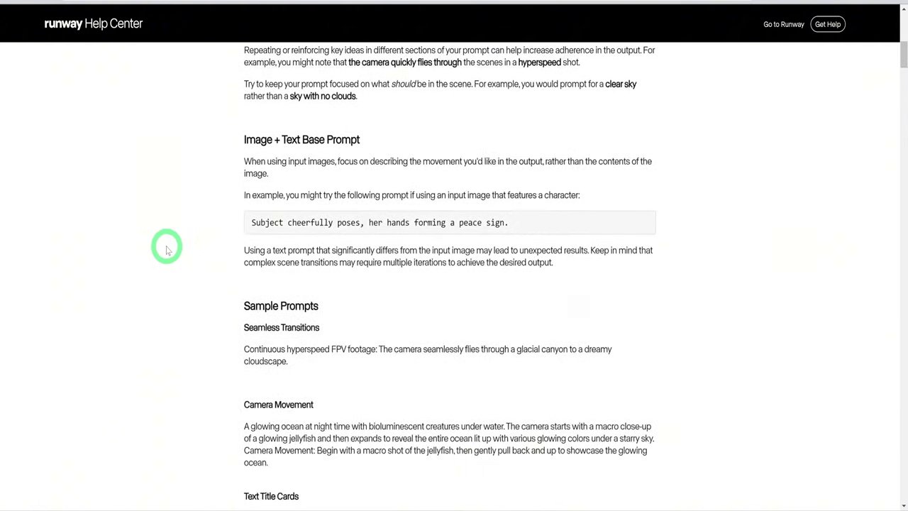
scroll(166, 248, down, 15)
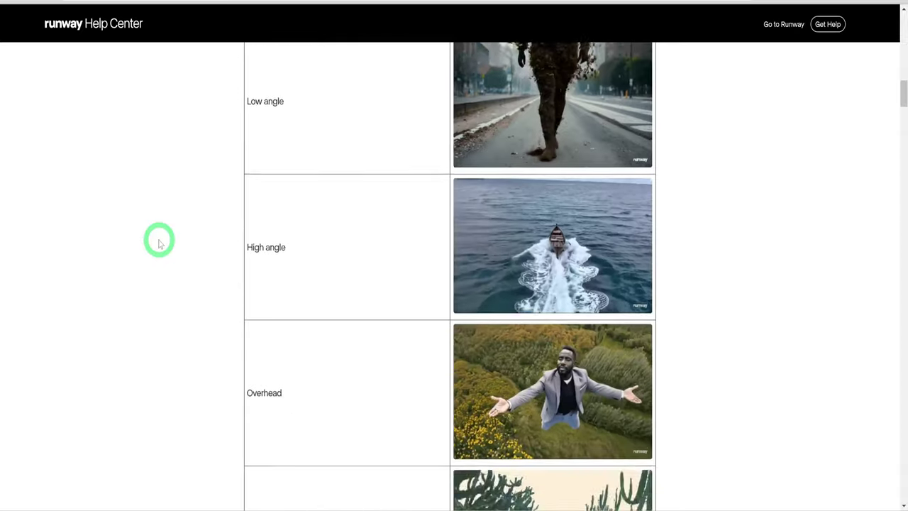
scroll(159, 241, up, 2)
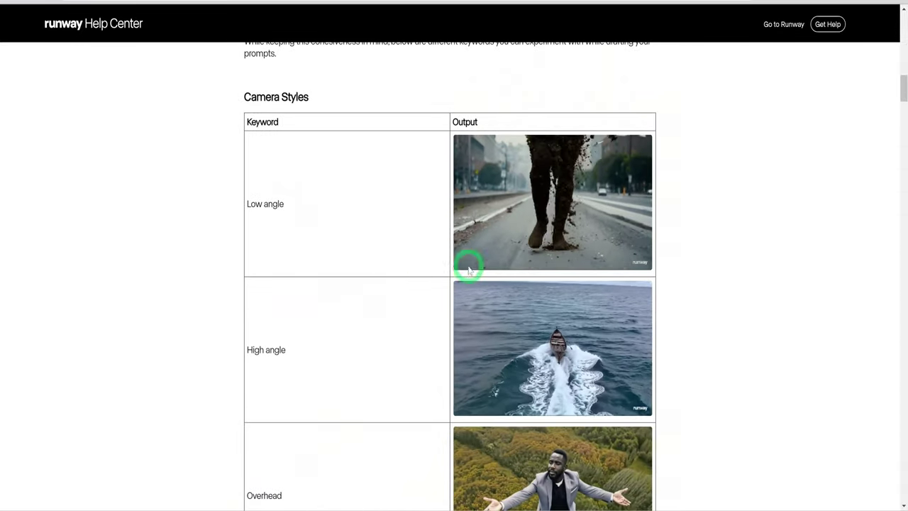
scroll(468, 270, down, 20)
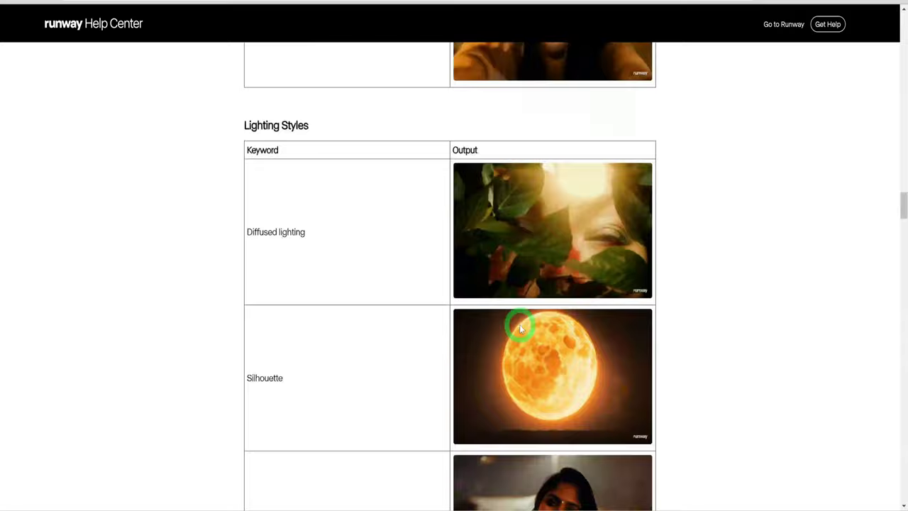
scroll(520, 328, down, 20)
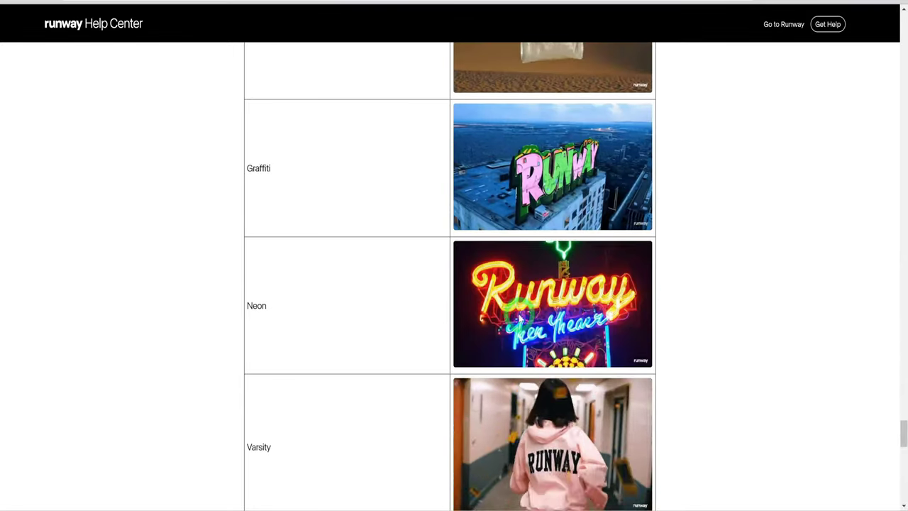
scroll(520, 313, up, 2)
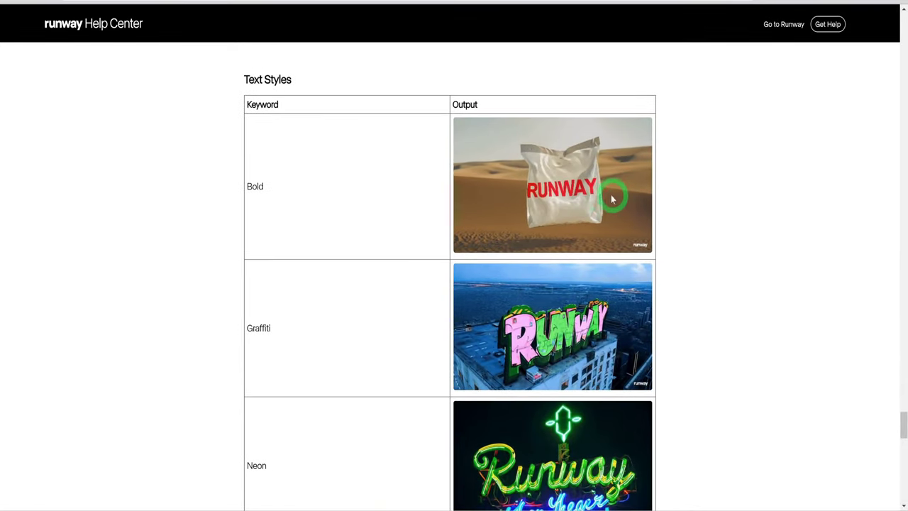
scroll(383, 345, down, 3)
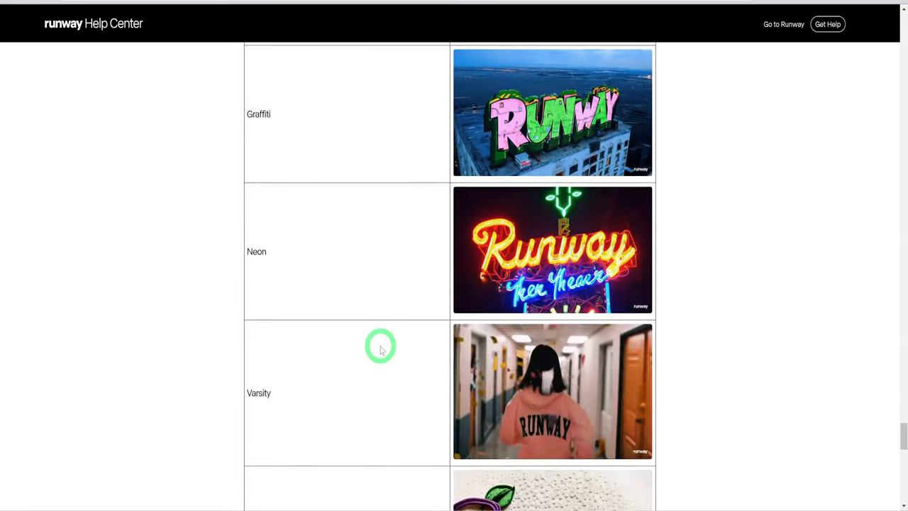
scroll(316, 224, down, 3)
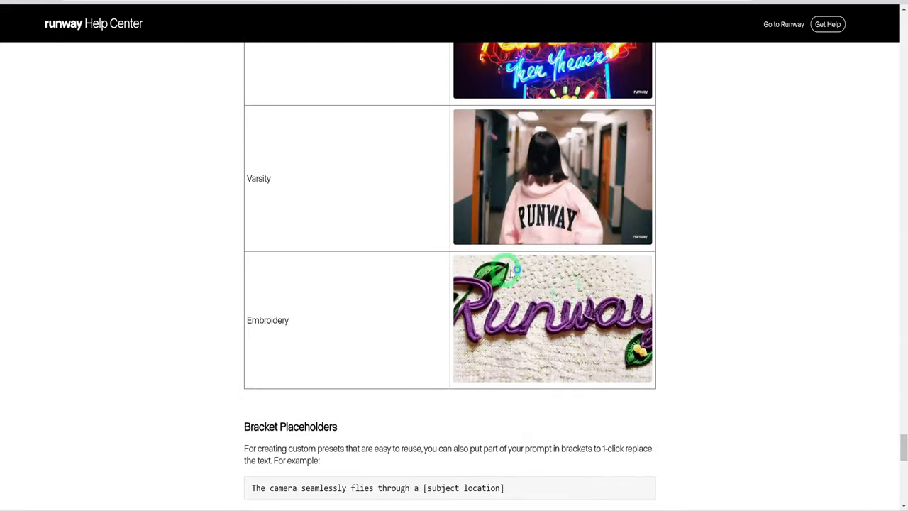
scroll(554, 284, down, 1)
scroll(600, 293, up, 20)
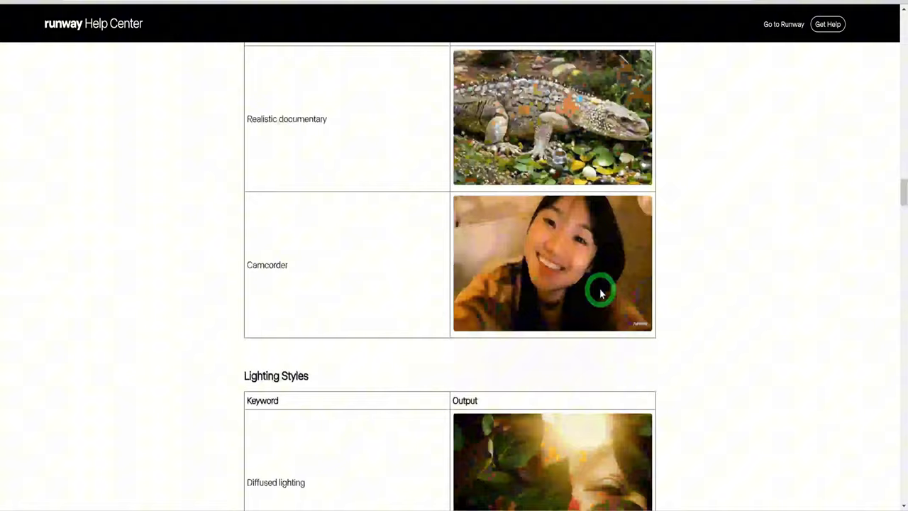
scroll(600, 294, up, 20)
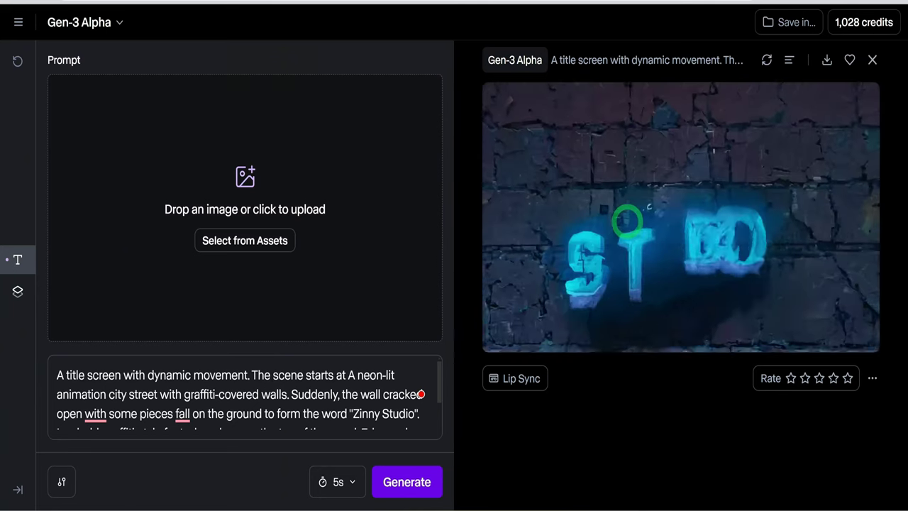
Choose Gen-3 Alpha Turbo from the model list
click(118, 24)
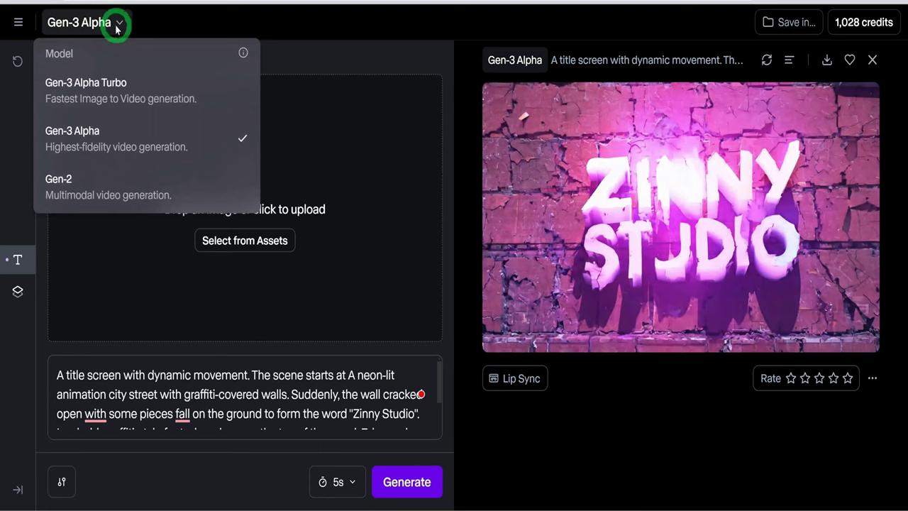
click(102, 91)
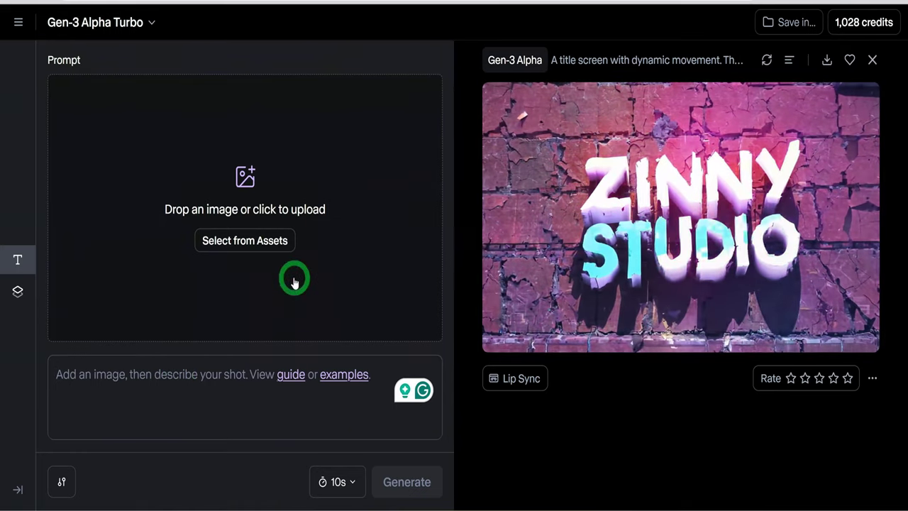
Load Pictures for video.png from Assets as the first-frame image
click(269, 246)
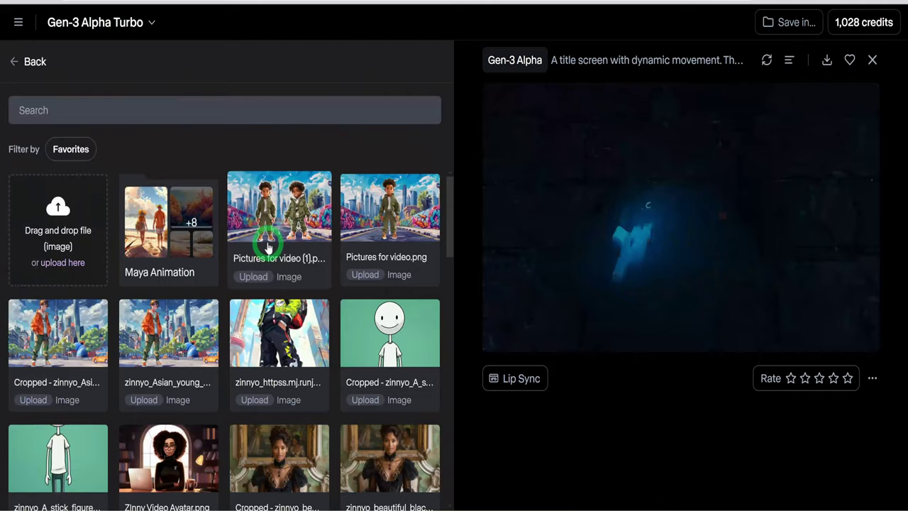
click(374, 220)
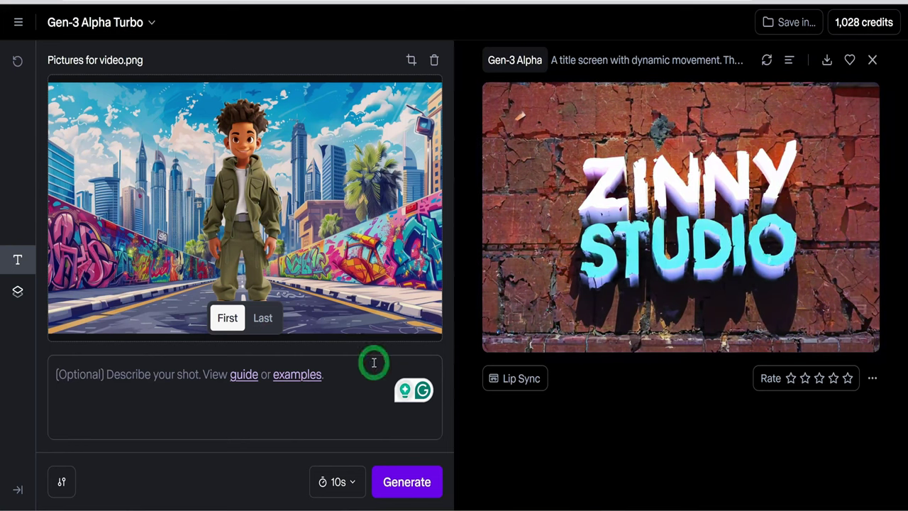
Enter the 'Cartoon Boy, walking forward, Talking, and moving hands gently' prompt with 10-second duration
click(43, 376)
text(Cartoon Boy, walking forward, Talking and moving hands gently)
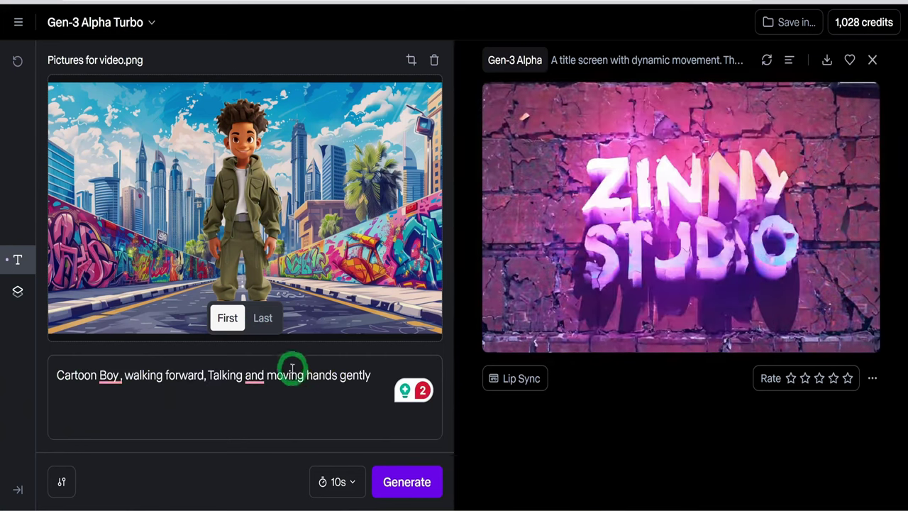
click(257, 377)
click(259, 414)
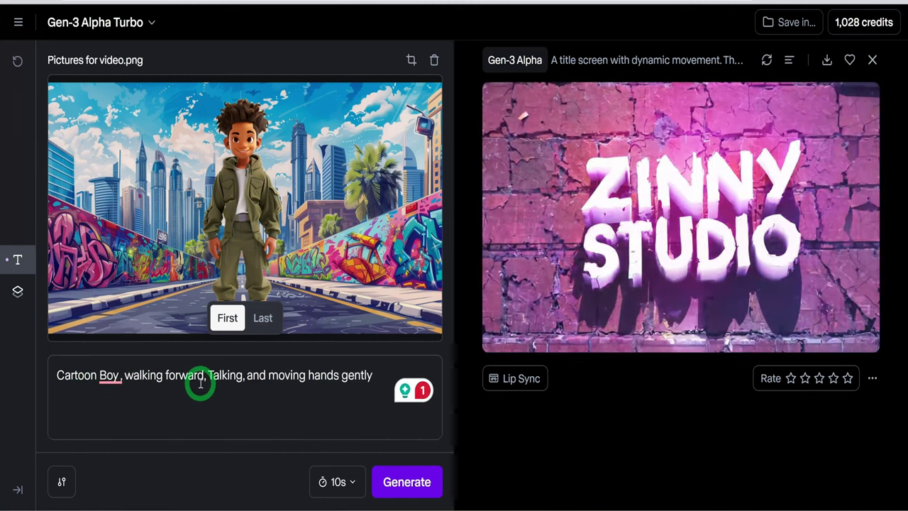
click(335, 482)
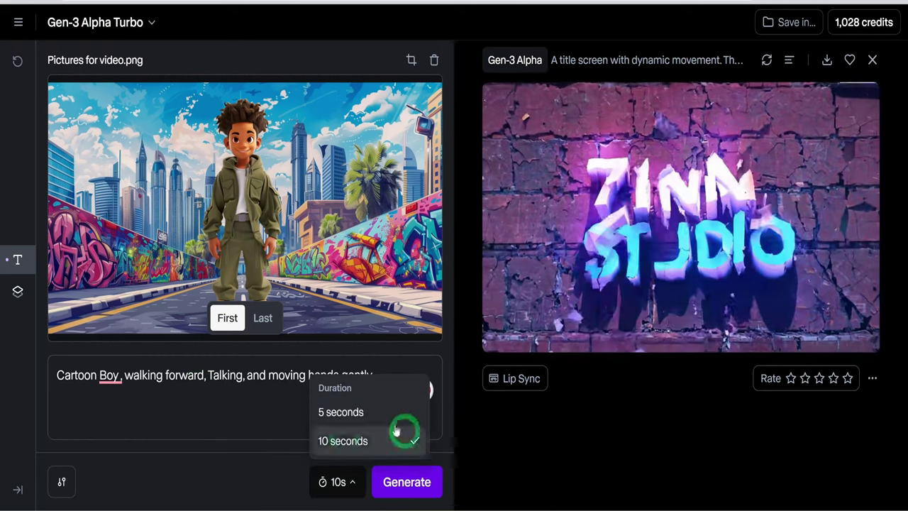
click(331, 443)
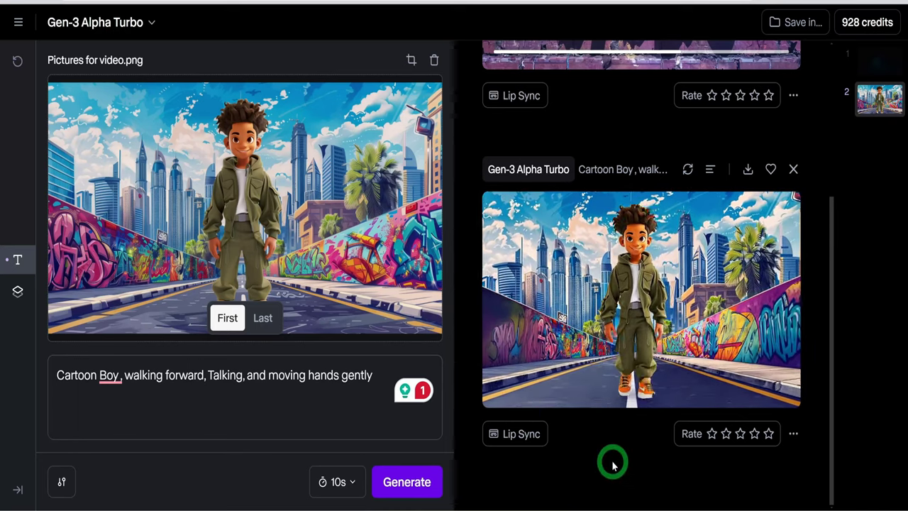
Generate another walking-boy clip, then open Lip Sync on the Cartoon Boy video
click(407, 483)
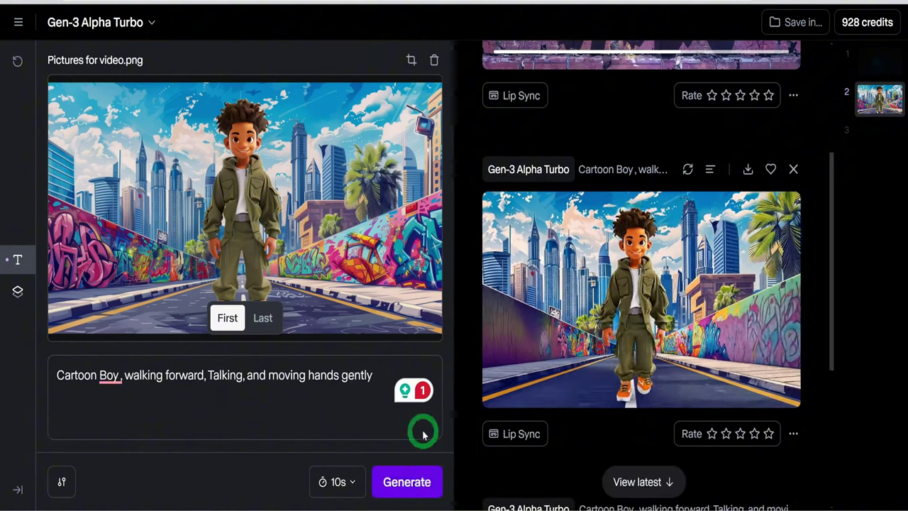
scroll(632, 370, down, 2)
scroll(631, 371, up, 3)
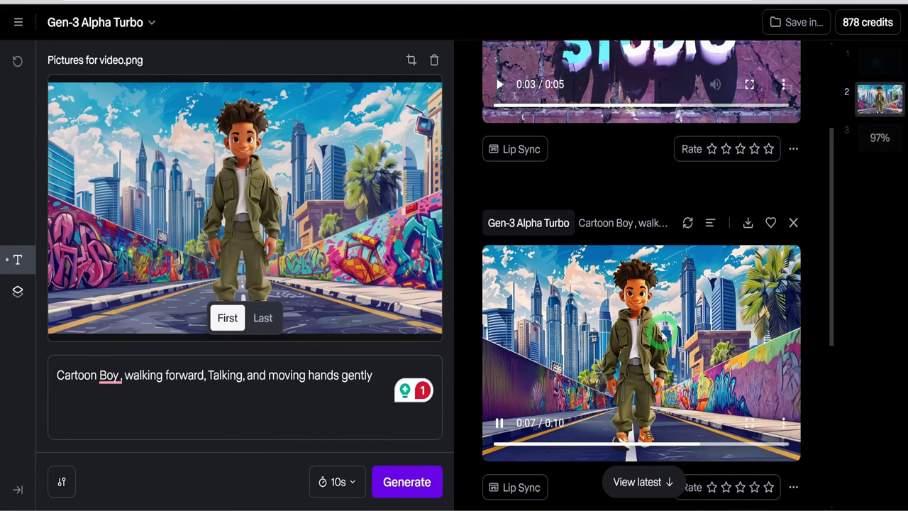
click(519, 489)
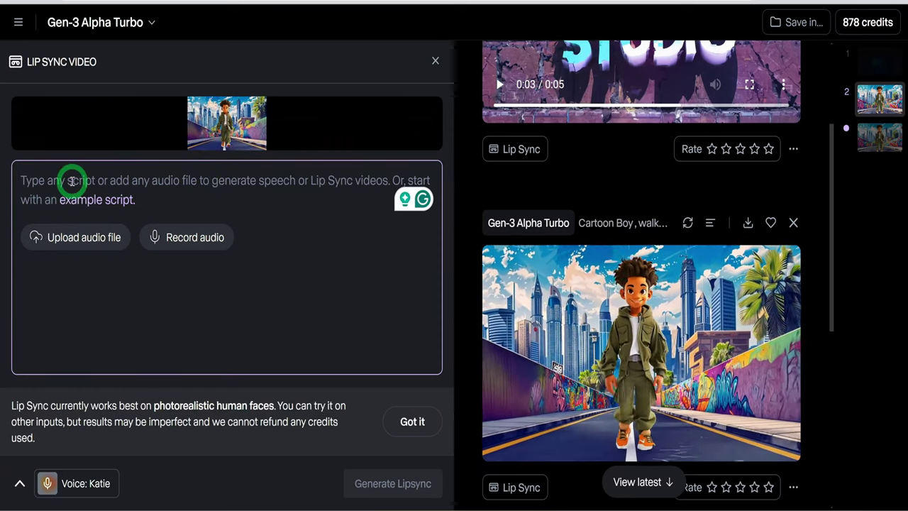
Paste the Zac introduction script and end it with a period
text(If you're wondering who I am, I'm Zac, part of The Zinny Studio team)
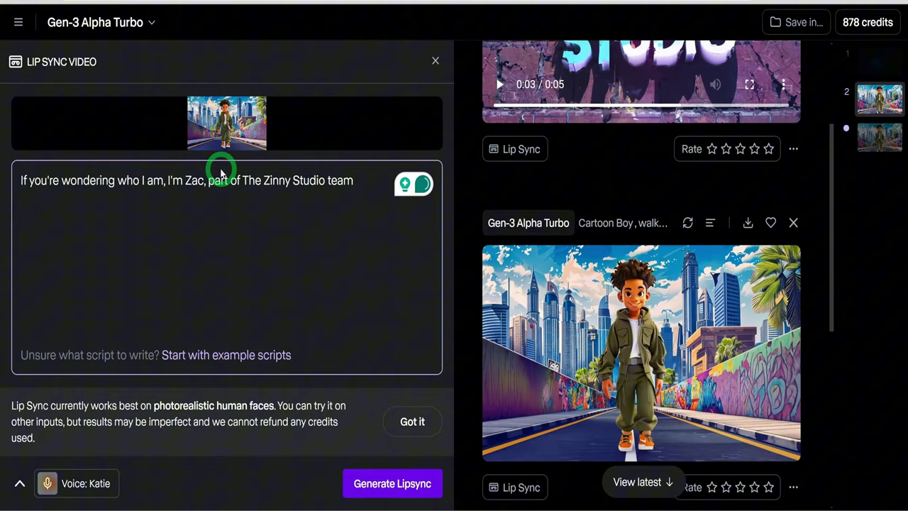
click(352, 181)
text(.)
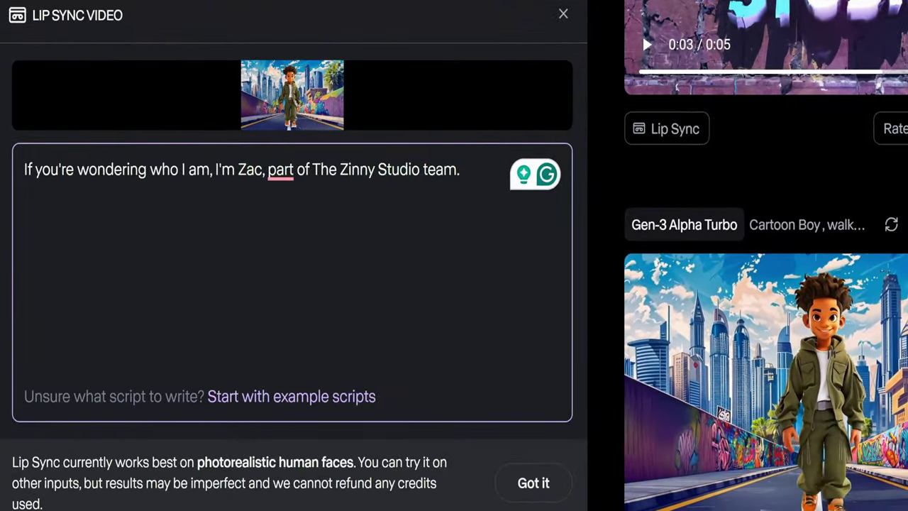
Pick the Young voice Frank and start the lip-sync generation
click(172, 493)
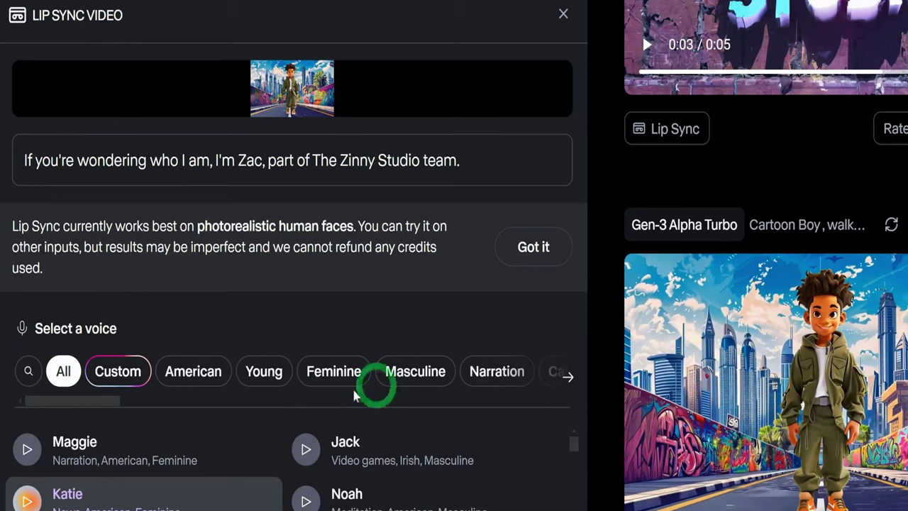
click(262, 373)
scroll(253, 444, down, 3)
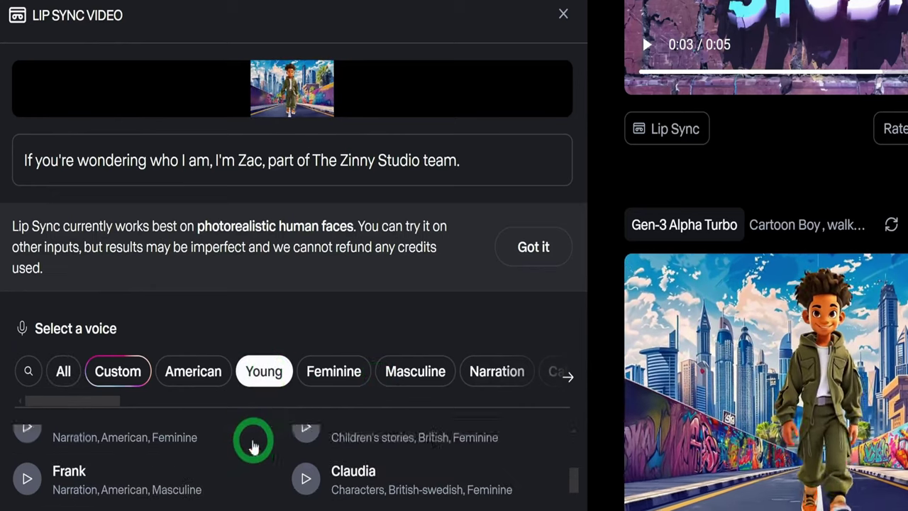
click(83, 480)
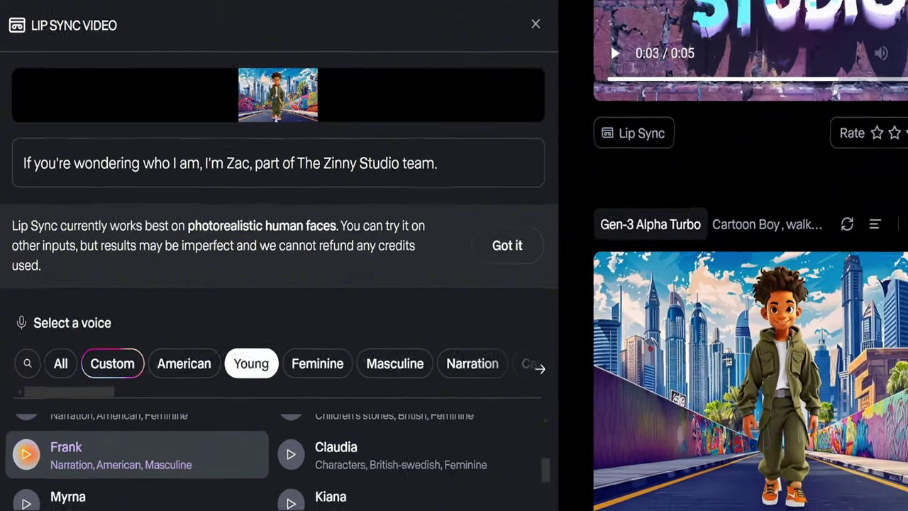
click(511, 510)
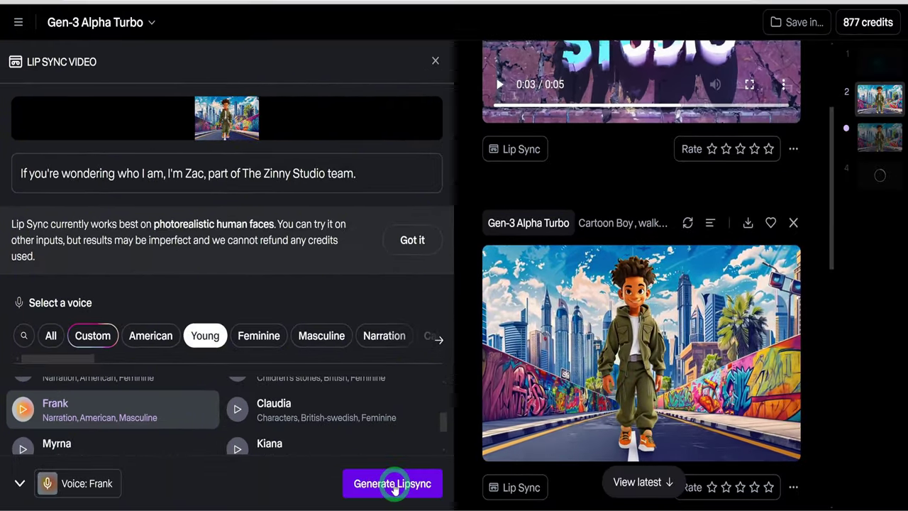
Scroll the results to compare the 4-second lip-sync clip with the earlier walking clip
scroll(656, 414, down, 2)
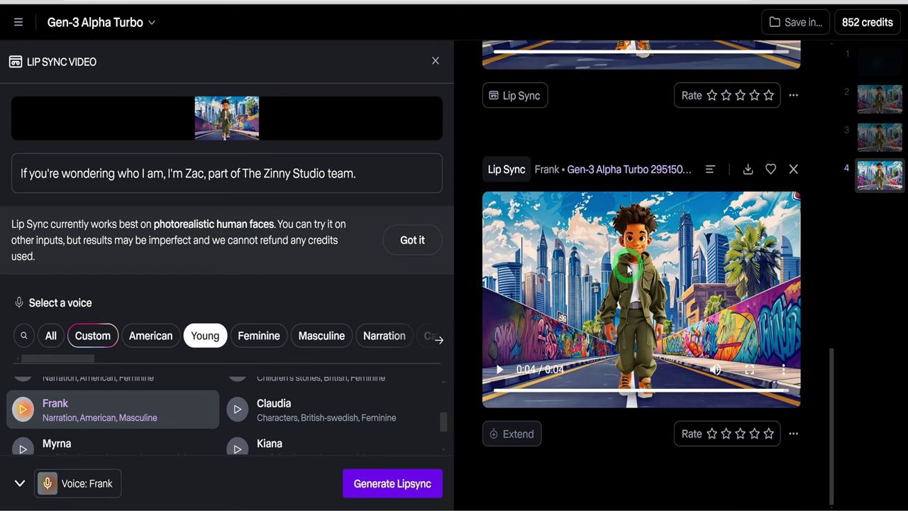
scroll(692, 312, up, 4)
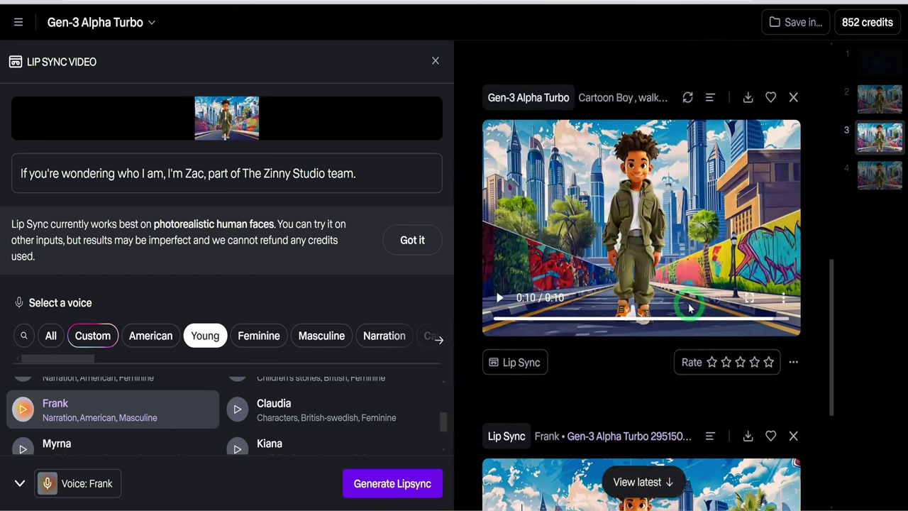
scroll(692, 313, down, 2)
scroll(671, 316, down, 3)
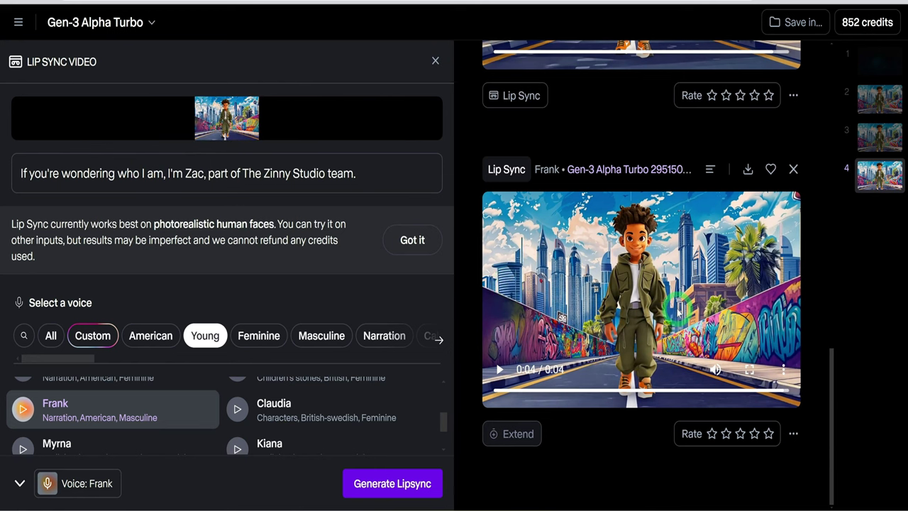
scroll(667, 334, up, 3)
scroll(668, 354, down, 3)
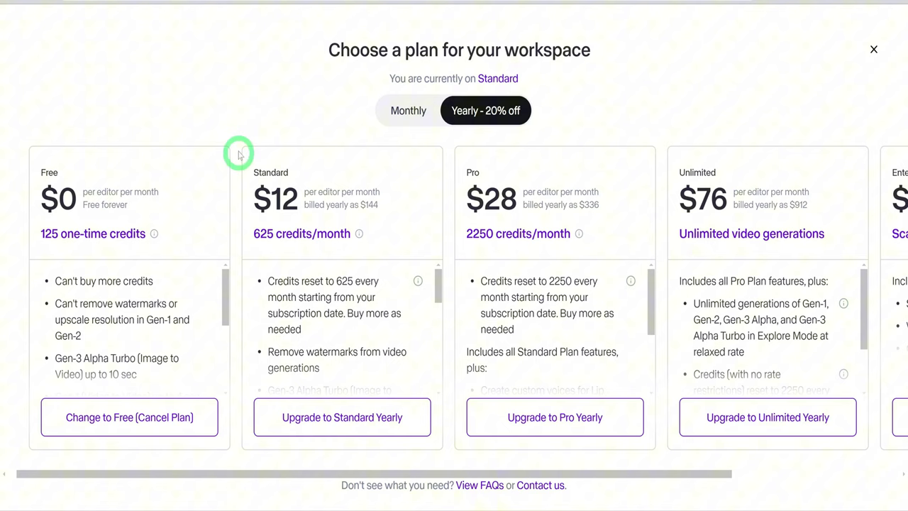
Switch the plan prices from yearly to monthly billing
click(403, 116)
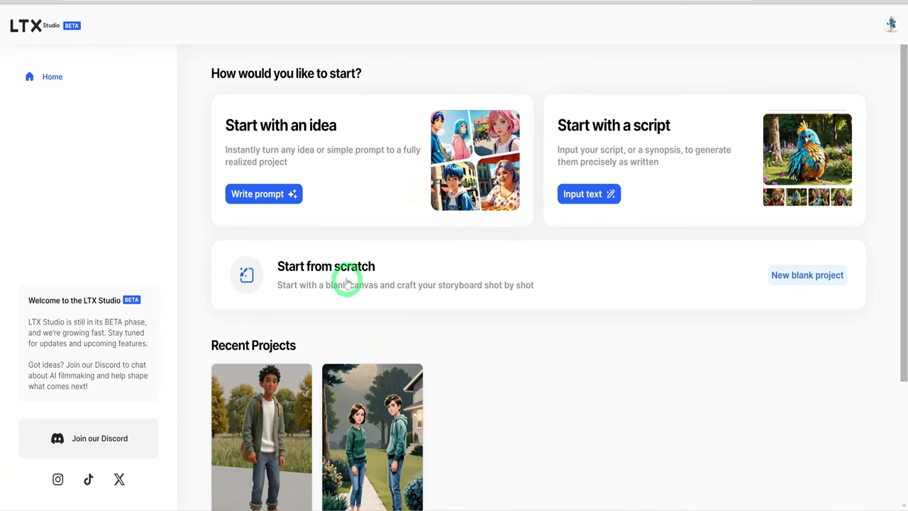
Paste the 'Reaching for the Stars' synopsis as a new film idea, delete its preamble lines, and continue
click(249, 198)
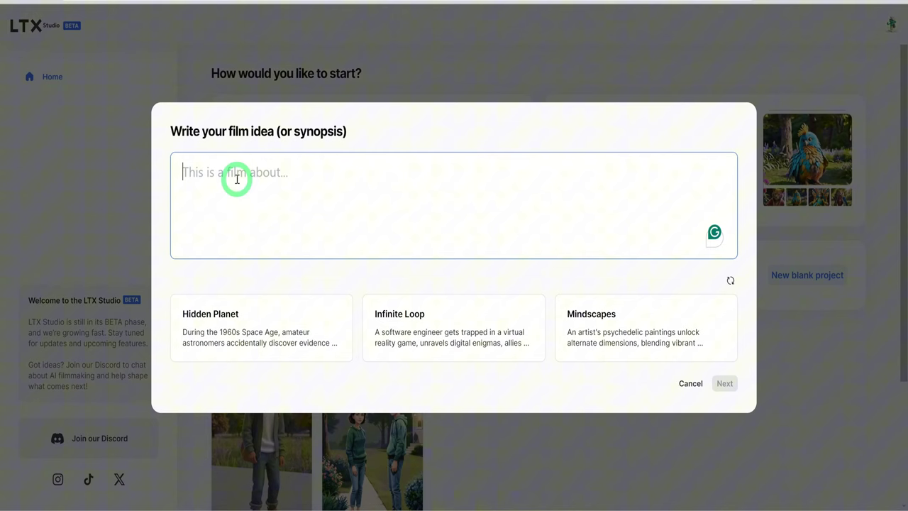
key(ctrl+v)
scroll(308, 217, up, 5)
scroll(310, 220, down, 2)
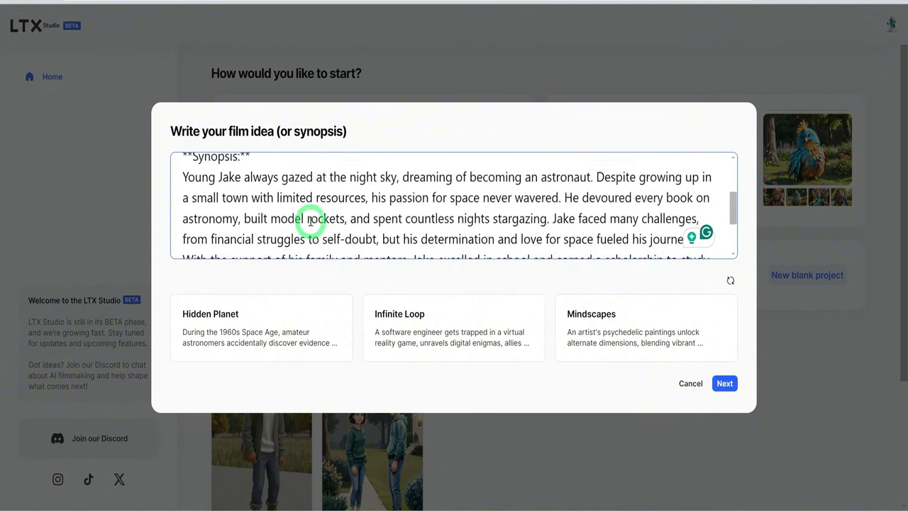
scroll(310, 221, up, 1)
drag(269, 196, 144, 124)
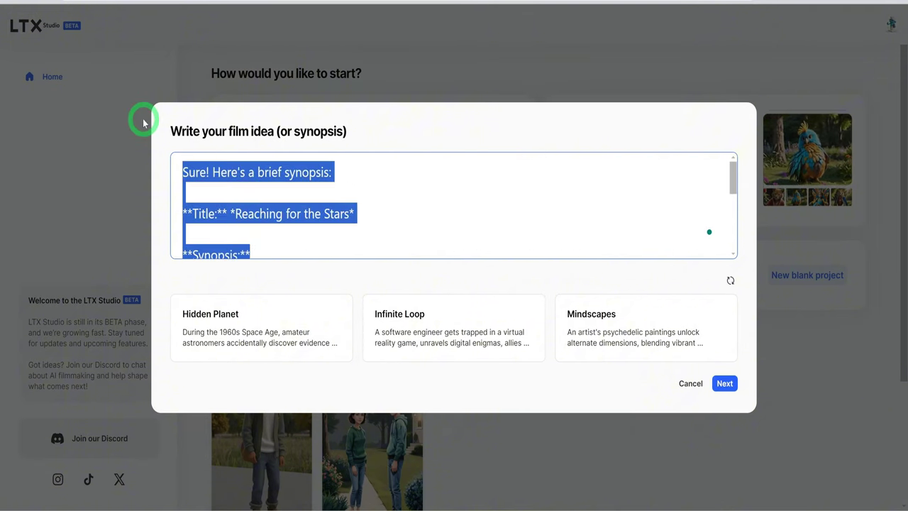
key(BackSpace)
click(724, 383)
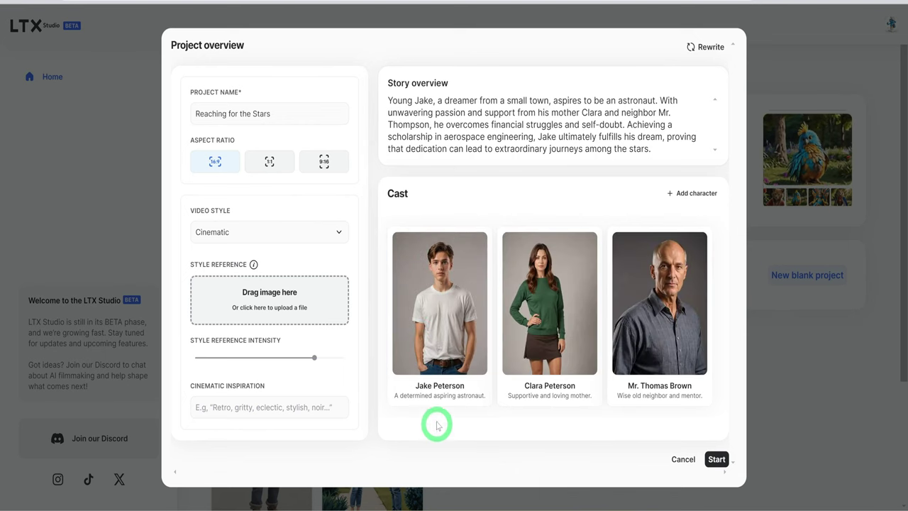
Choose Comic book from the Video Style list
mouse_move(458, 344)
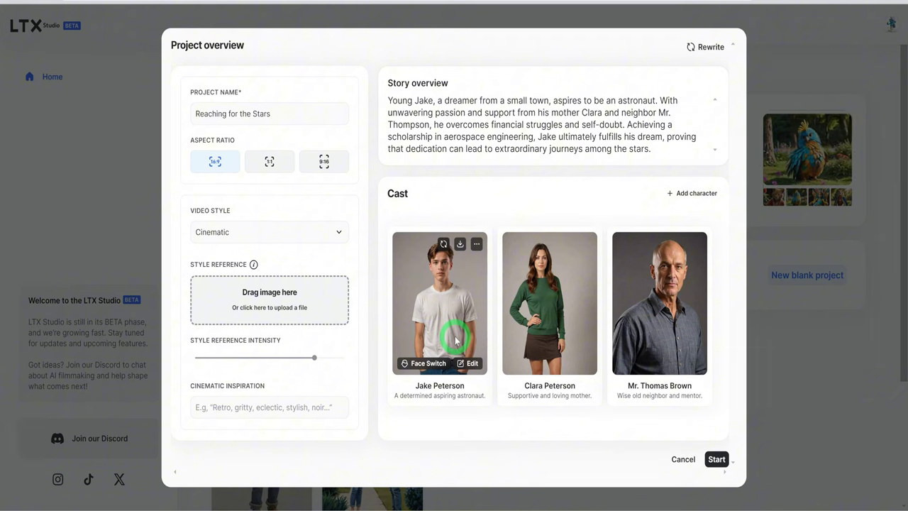
mouse_move(560, 286)
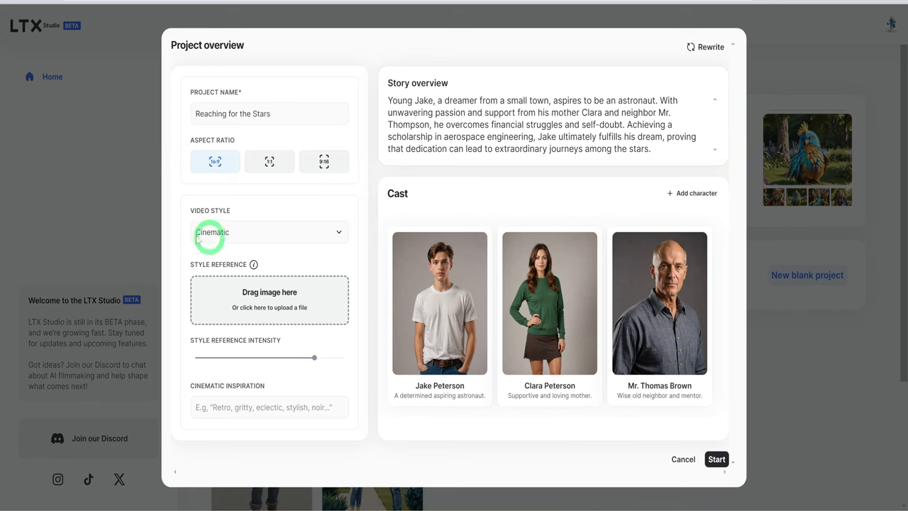
click(291, 230)
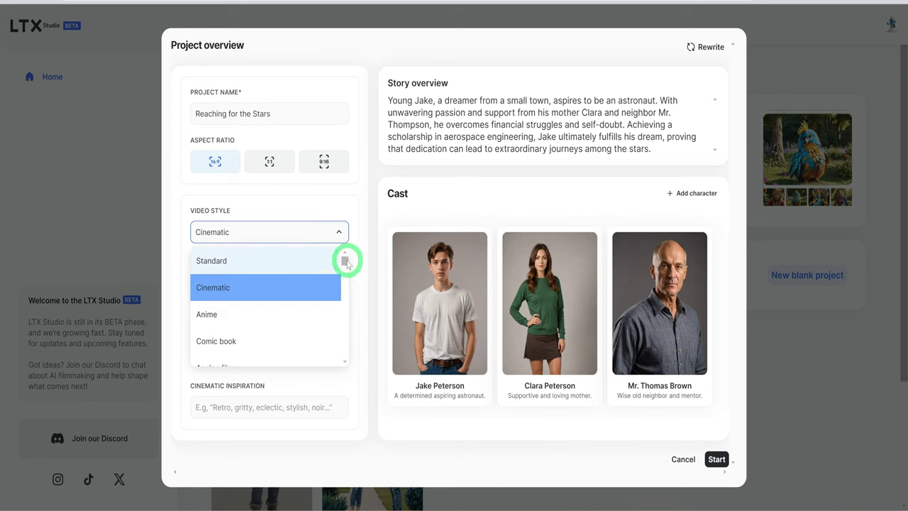
mouse_move(345, 261)
mouse_down()
mouse_move(345, 357)
mouse_move(340, 260)
mouse_up()
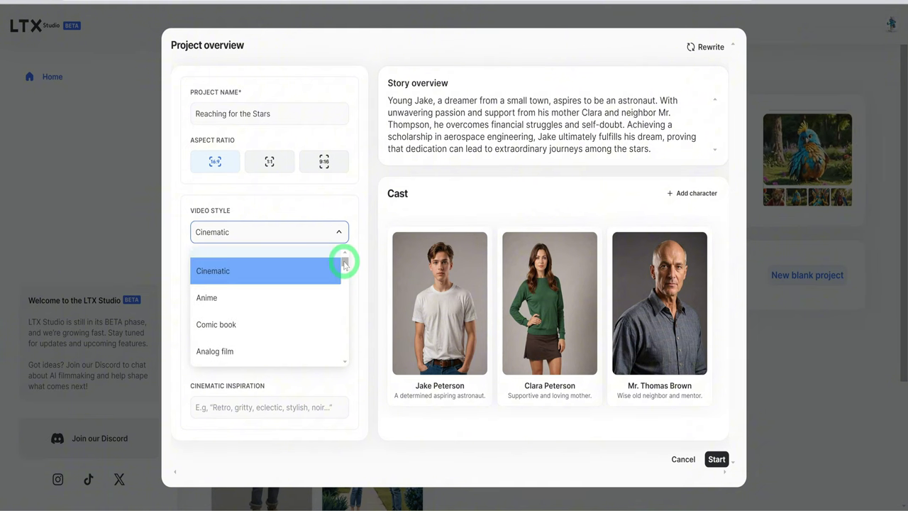
click(223, 327)
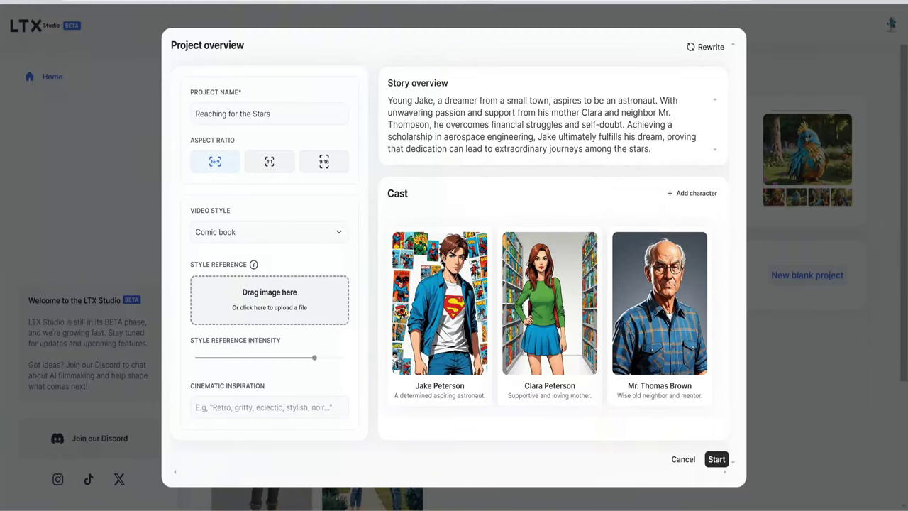
Add a style reference image and save Jake Peterson as an 18-year-old determined aspiring astronaut
drag(303, 385, 297, 309)
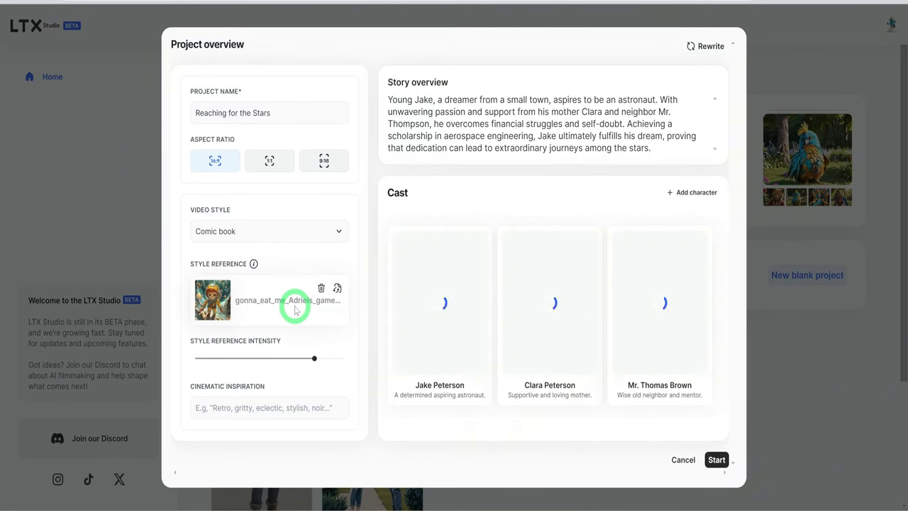
mouse_move(573, 320)
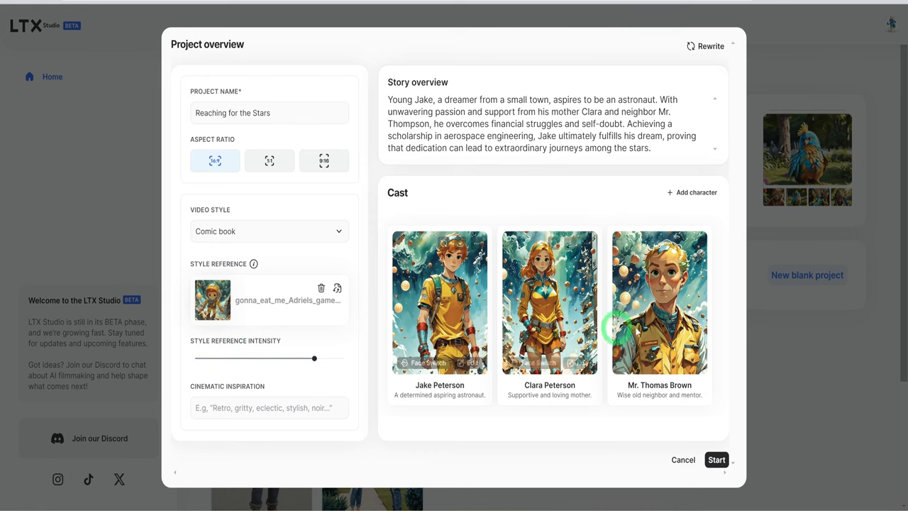
mouse_move(625, 308)
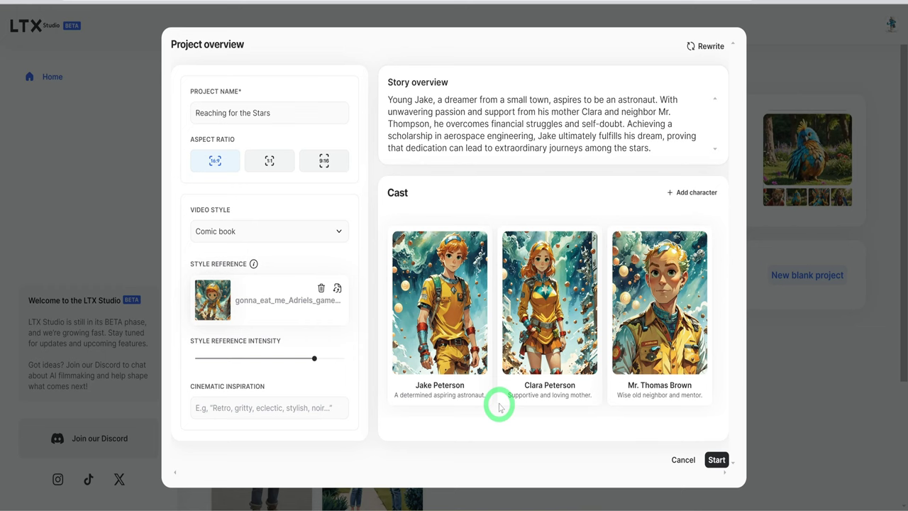
click(472, 363)
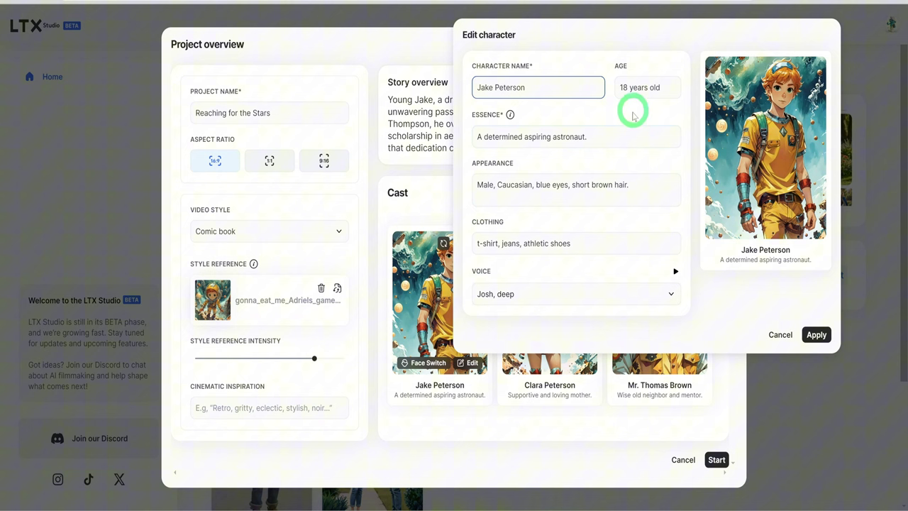
click(809, 334)
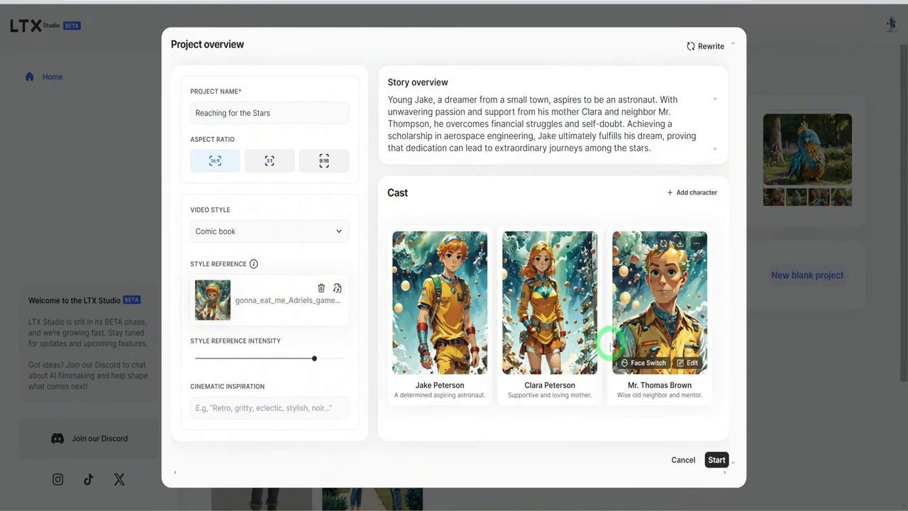
click(553, 244)
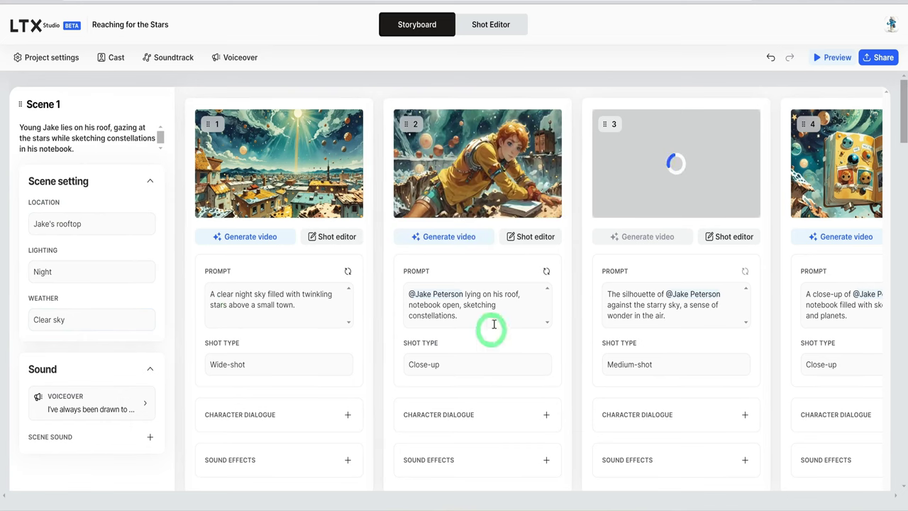
Scroll around the storyboard to check that all four Scene 1 shot images are rendered
scroll(625, 379, down, 2)
scroll(653, 459, up, 2)
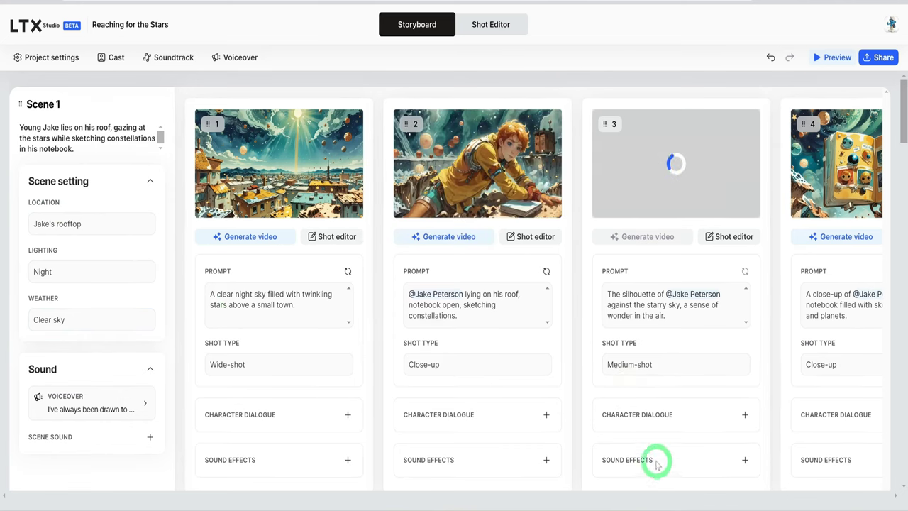
scroll(639, 424, down, 2)
scroll(641, 400, up, 2)
scroll(641, 399, right, 1)
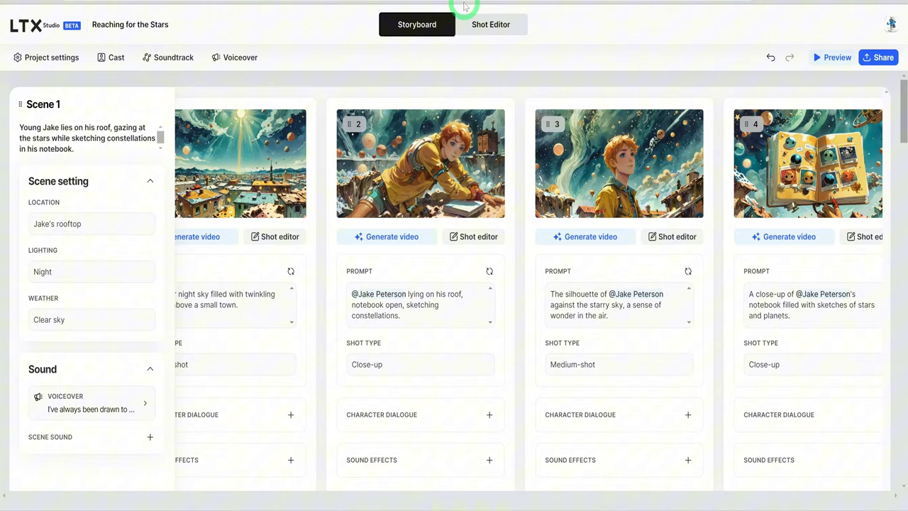
Regenerate Scene 1's Shot 2 image with a new shot type, then review its Motion and Duration
click(472, 237)
scroll(43, 256, down, 2)
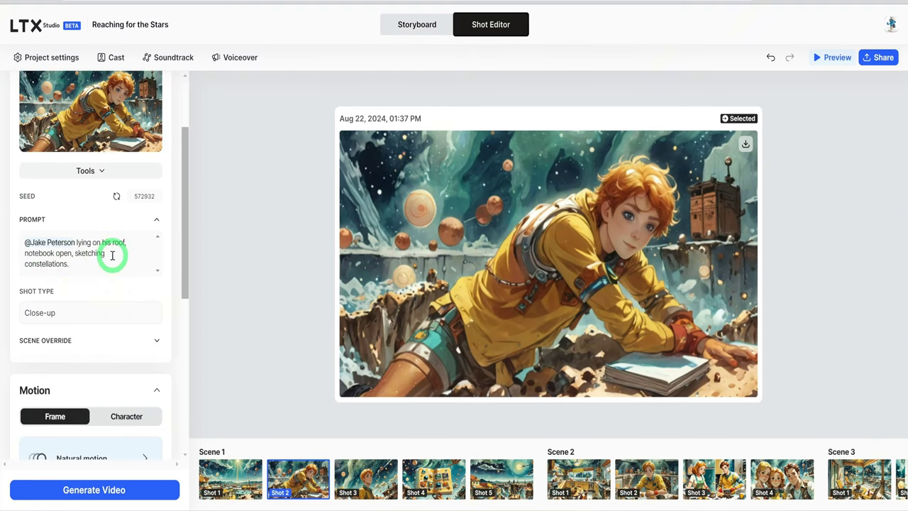
click(74, 316)
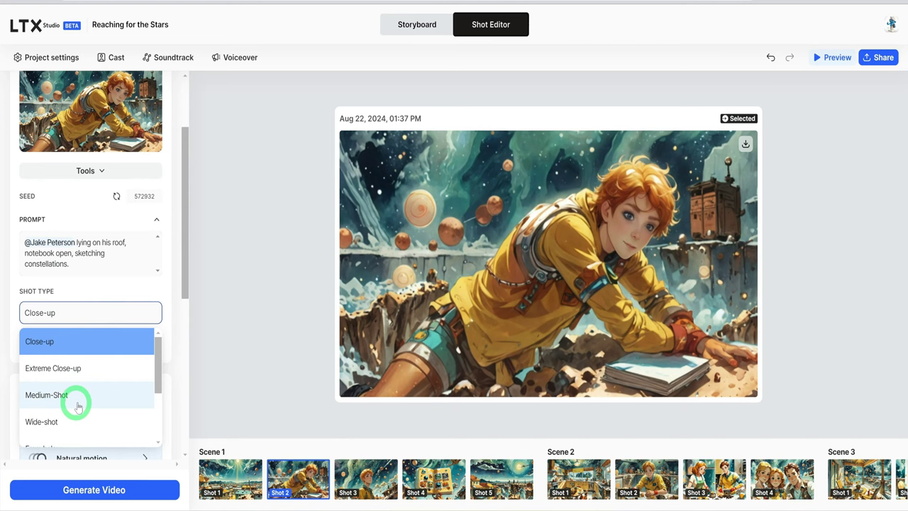
scroll(53, 419, down, 1)
scroll(26, 387, down, 1)
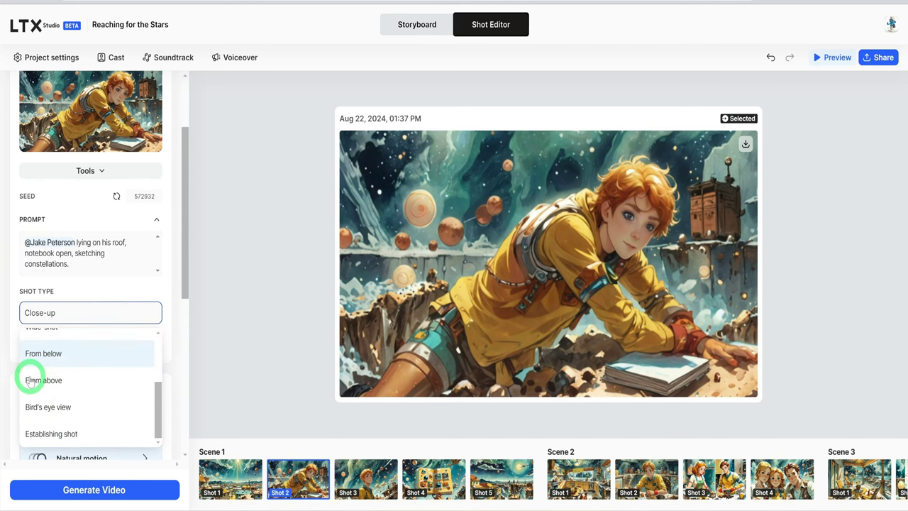
click(129, 286)
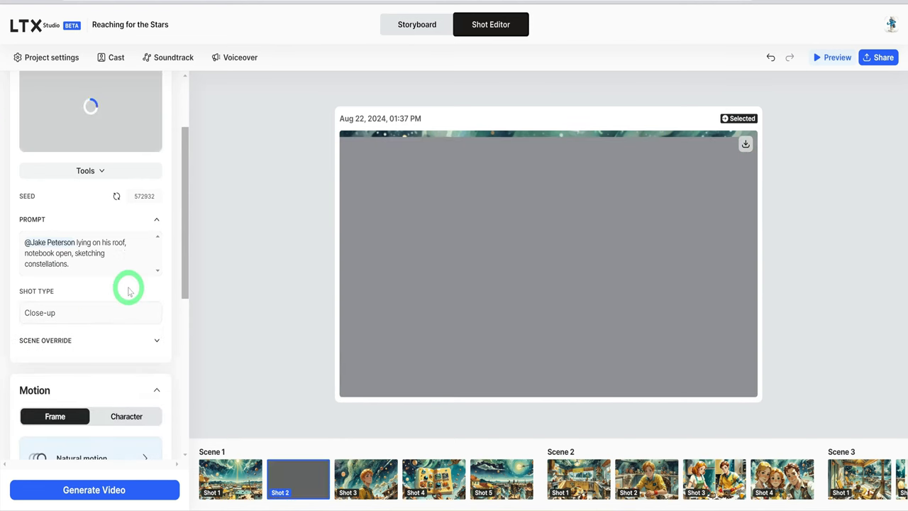
scroll(102, 355, down, 3)
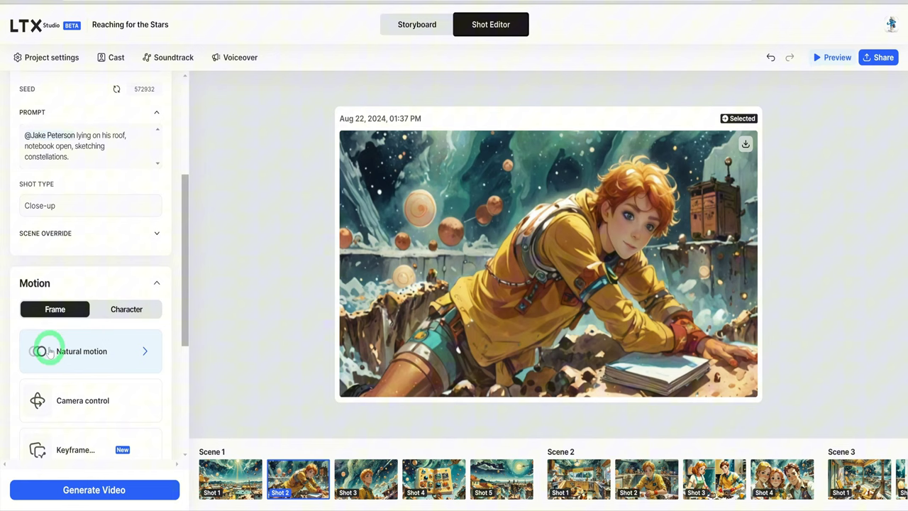
scroll(50, 351, down, 4)
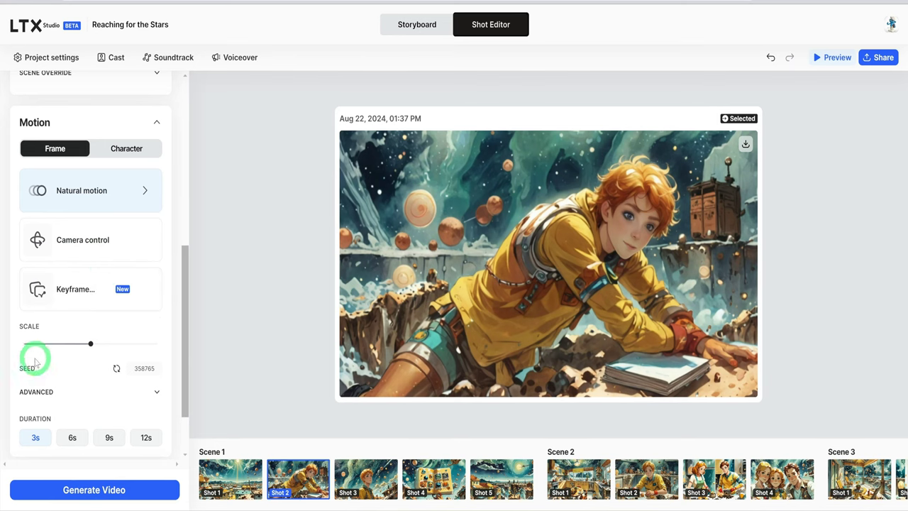
scroll(93, 369, down, 2)
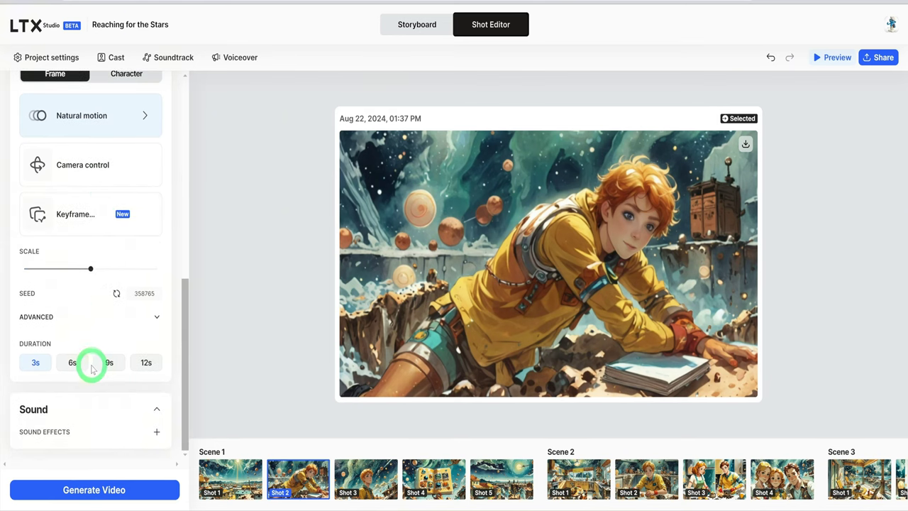
scroll(92, 369, up, 10)
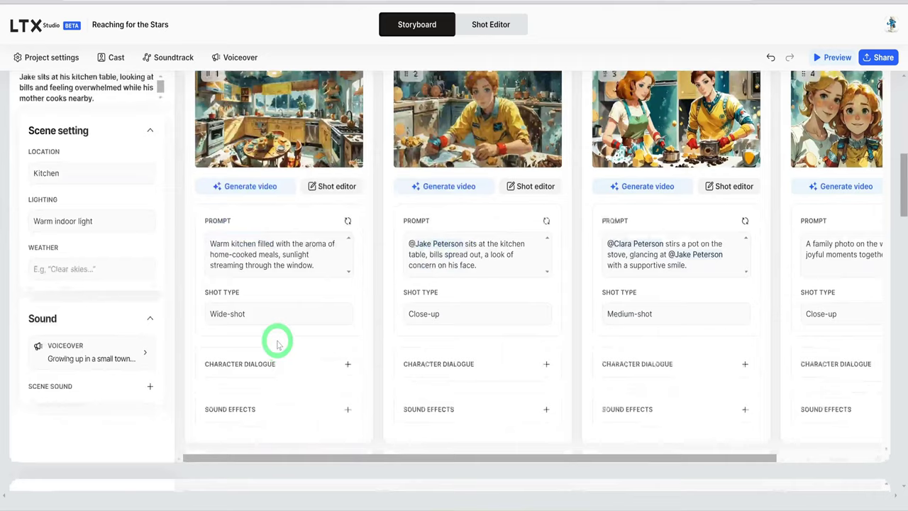
Scroll down through storyboard Scenes 2–6 to review the later scenes
scroll(278, 344, down, 8)
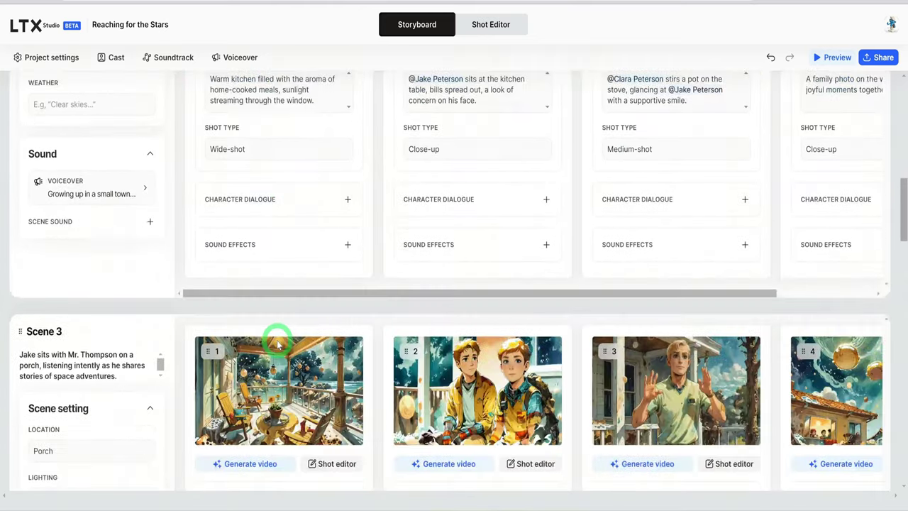
scroll(278, 344, down, 5)
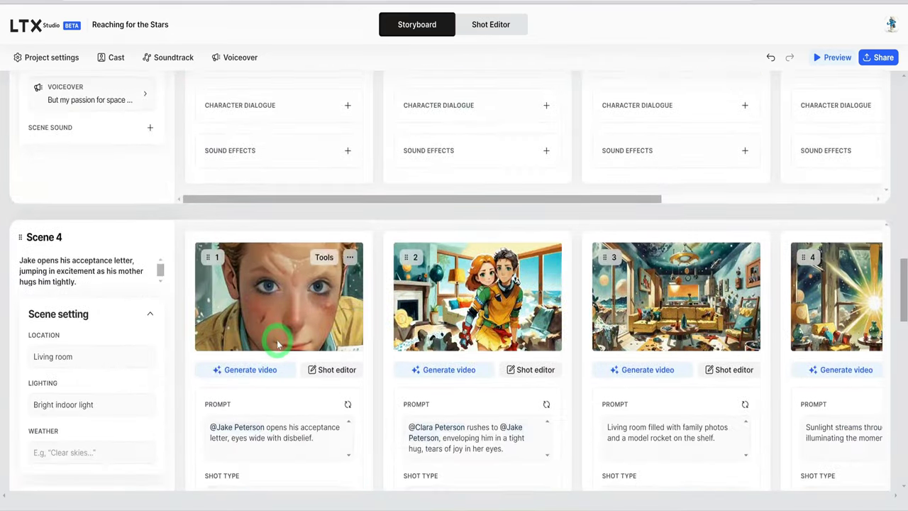
scroll(277, 344, down, 5)
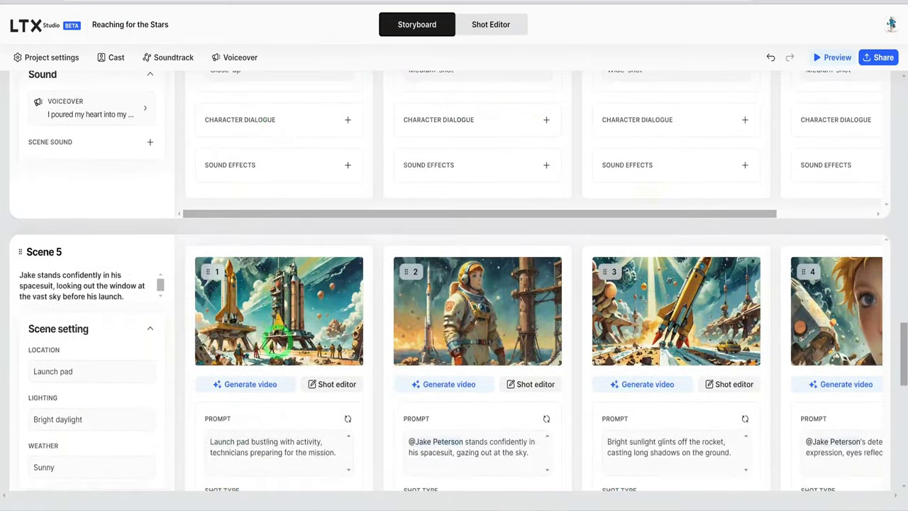
scroll(272, 427, down, 5)
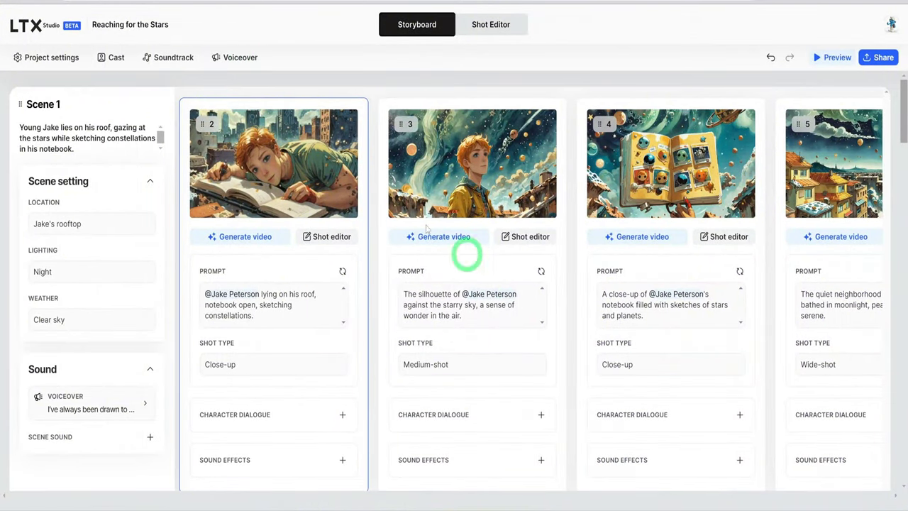
Set the voiceover to Narrator with the Josh, deep voice and apply it
click(226, 59)
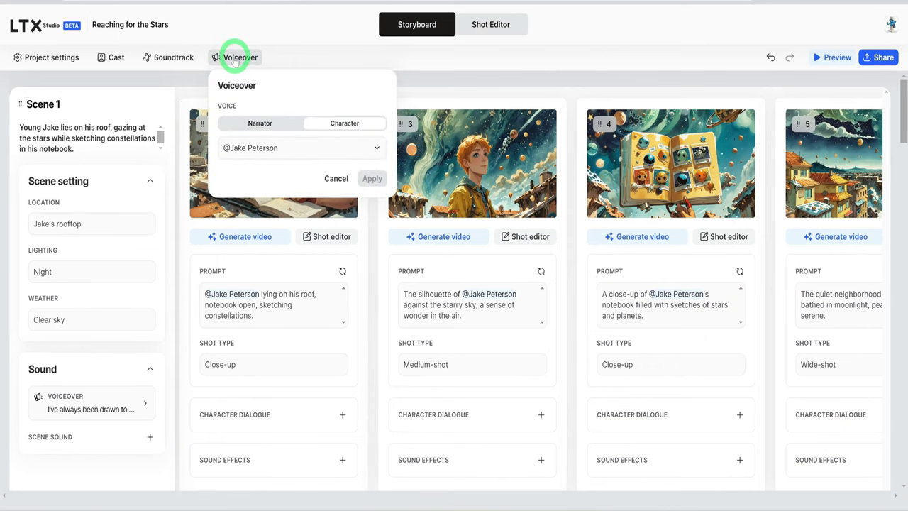
click(260, 124)
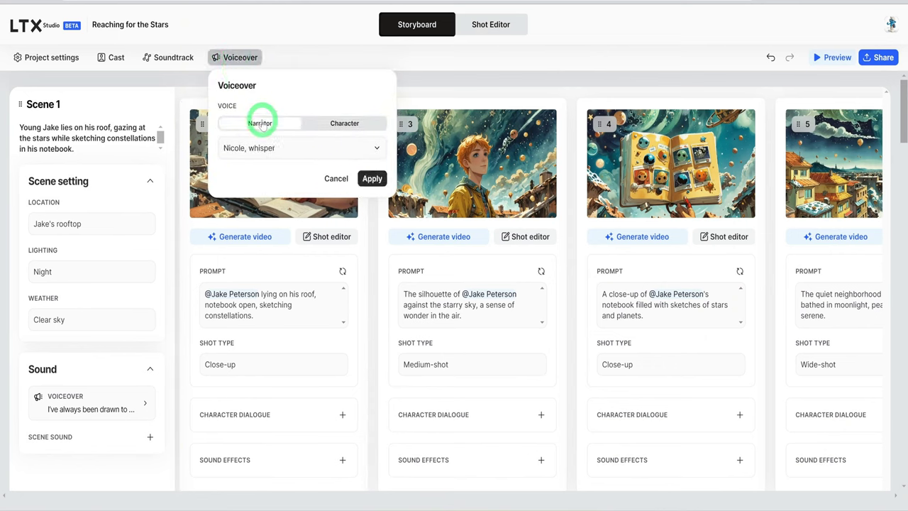
click(365, 149)
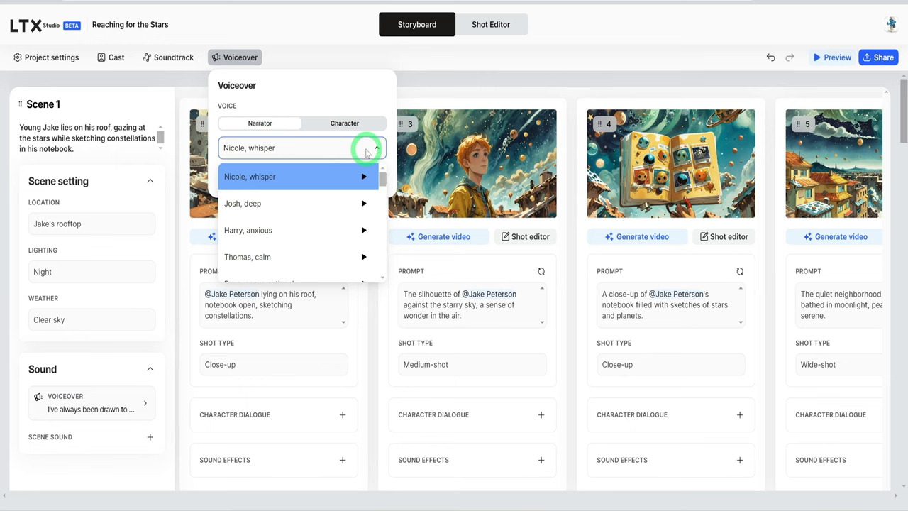
scroll(284, 264, down, 2)
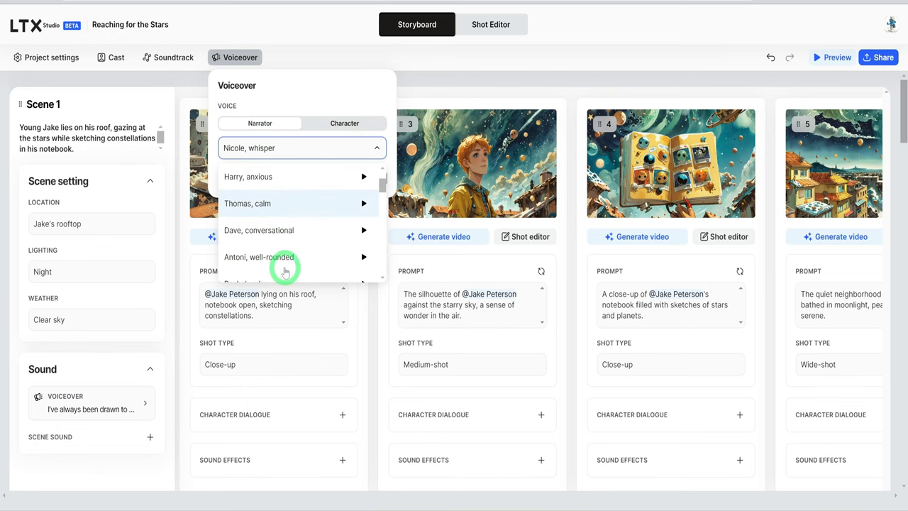
scroll(286, 269, down, 3)
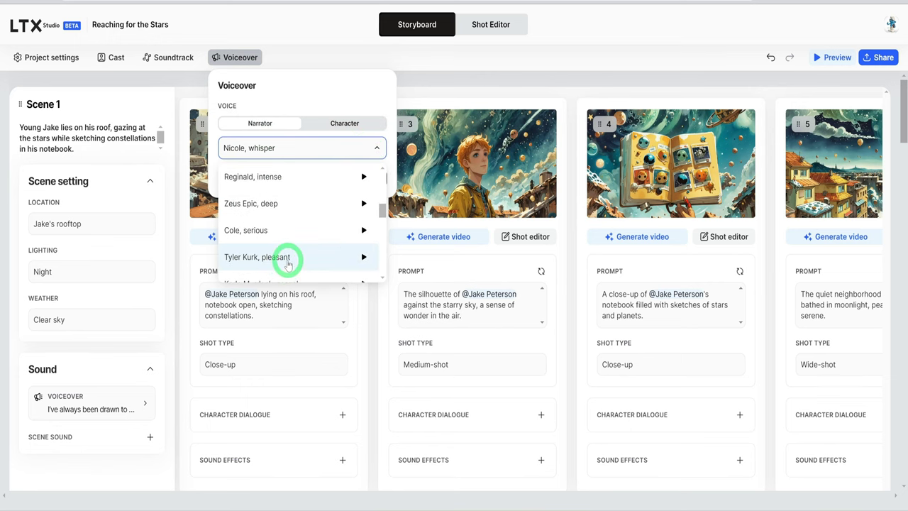
scroll(286, 259, down, 2)
scroll(305, 238, up, 5)
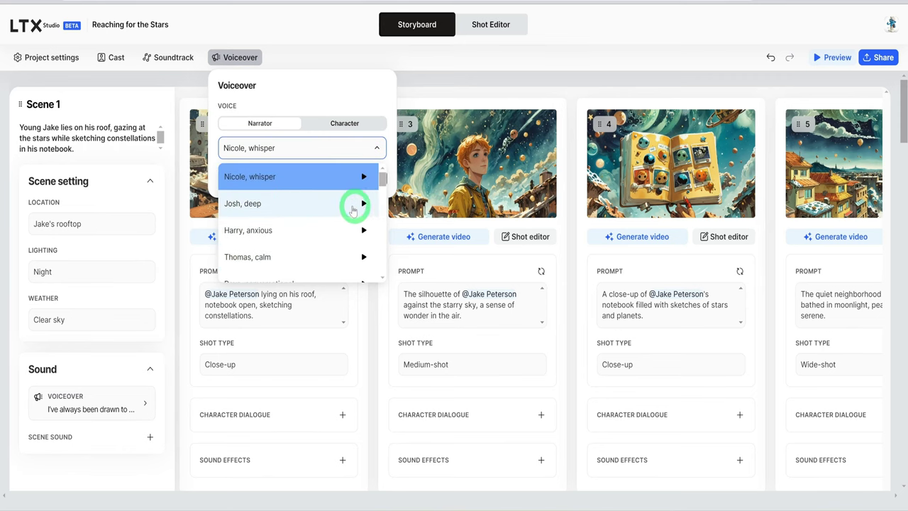
click(353, 208)
click(371, 179)
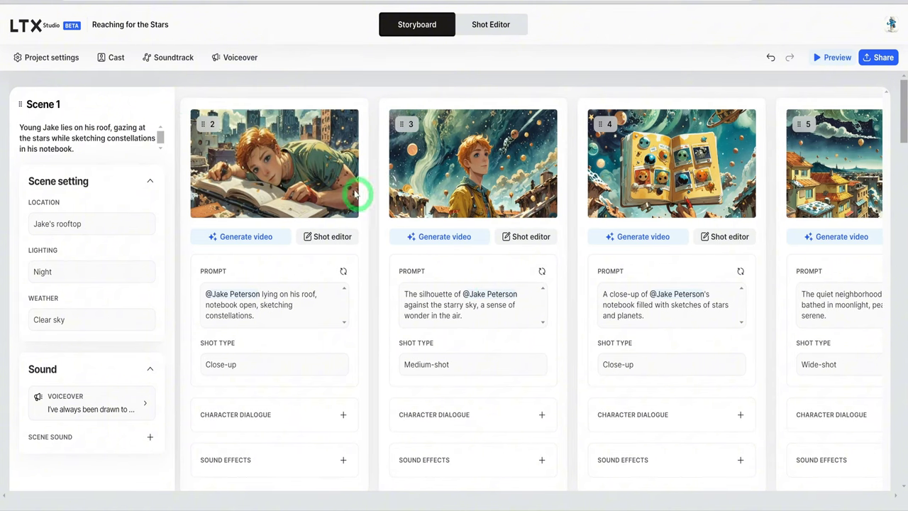
Apply Road To The Adventure (Instrumental) from the Search tab as the film's soundtrack
click(162, 59)
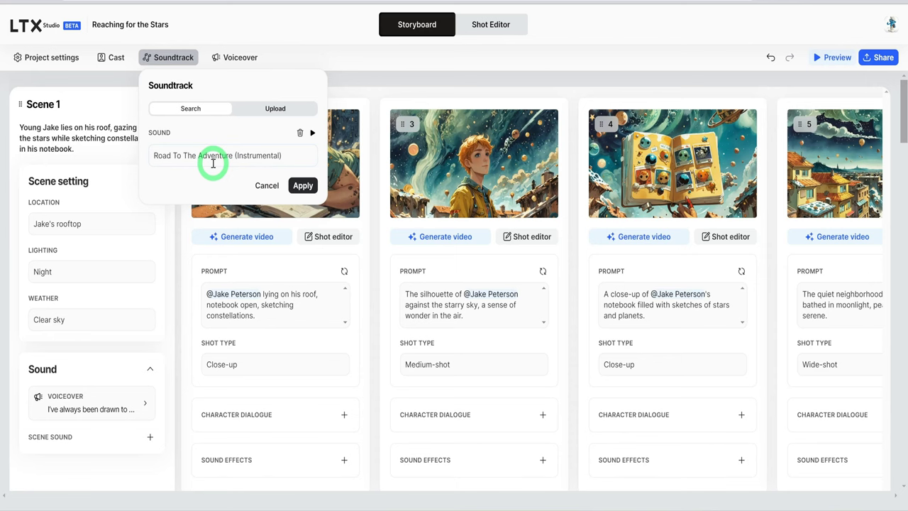
click(302, 186)
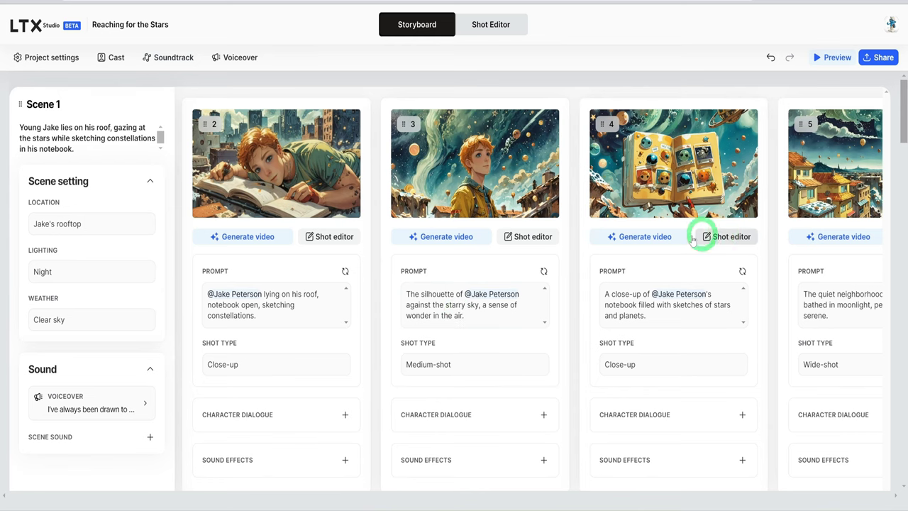
scroll(612, 232, down, 10)
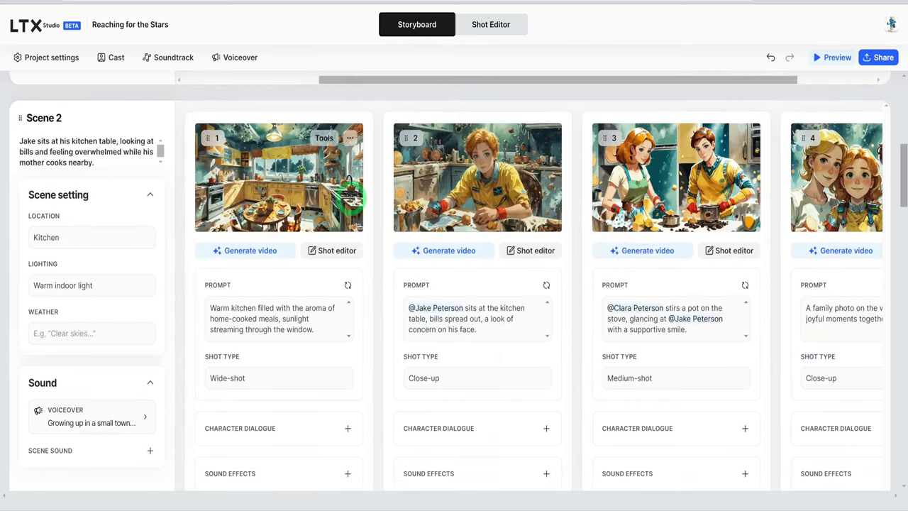
scroll(671, 301, up, 10)
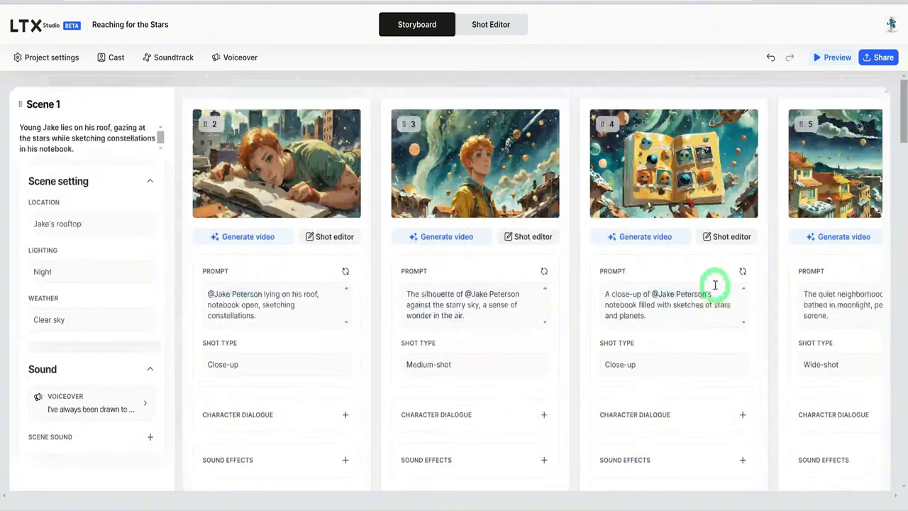
Scroll through every presentation slide to THE END, then exit back to the storyboard
click(878, 59)
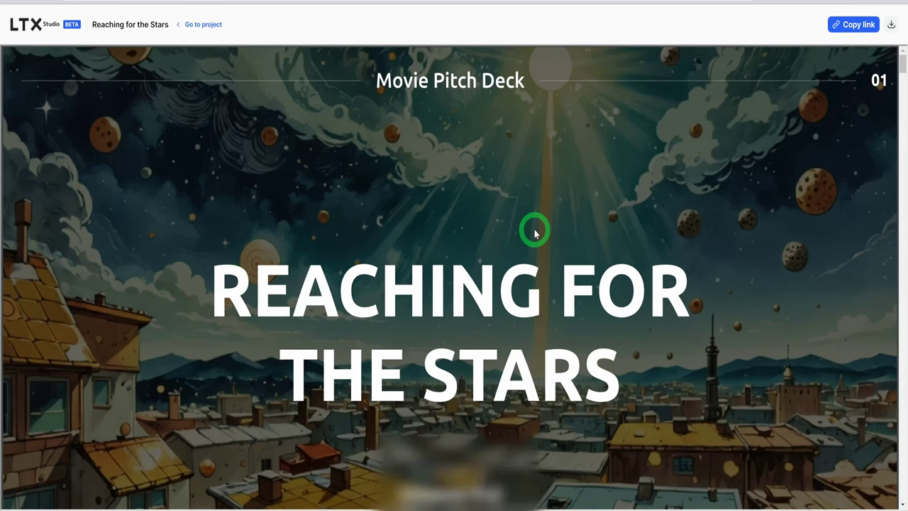
scroll(536, 233, down, 2)
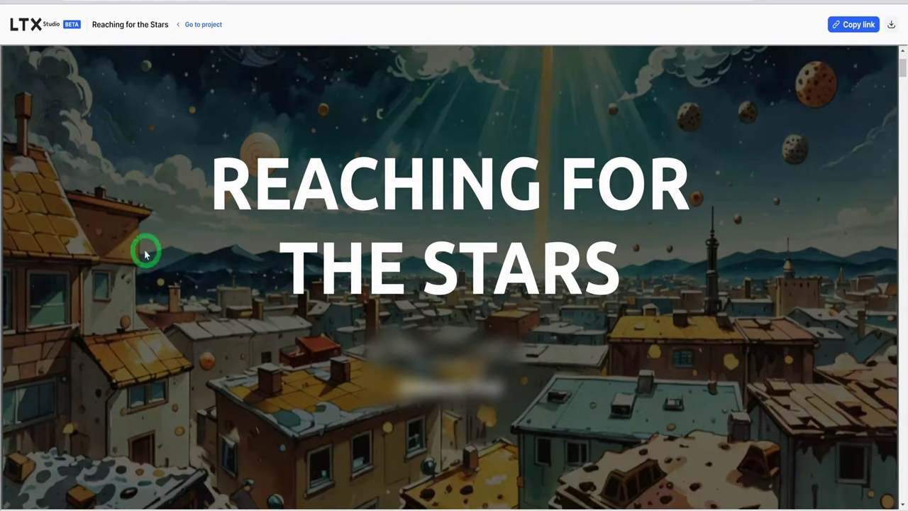
scroll(406, 270, down, 2)
scroll(520, 307, down, 3)
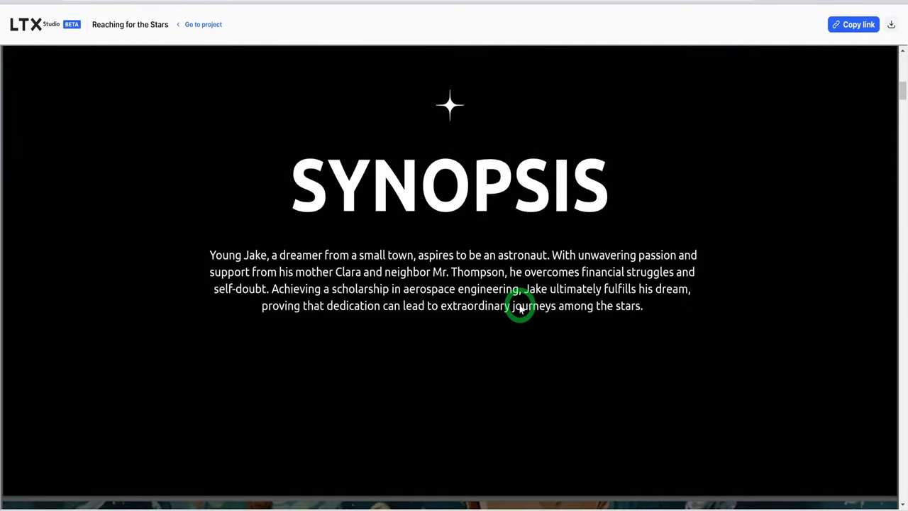
scroll(521, 307, down, 3)
scroll(472, 219, down, 10)
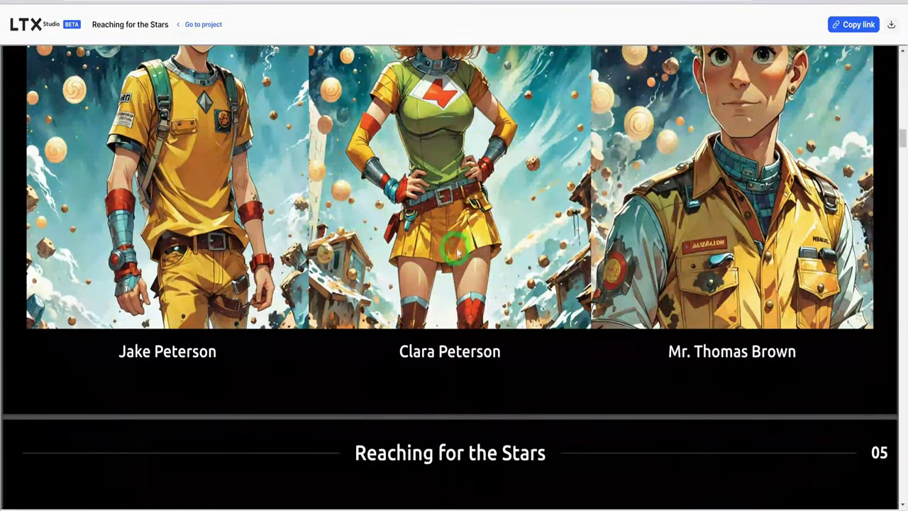
scroll(454, 253, up, 2)
scroll(617, 267, down, 8)
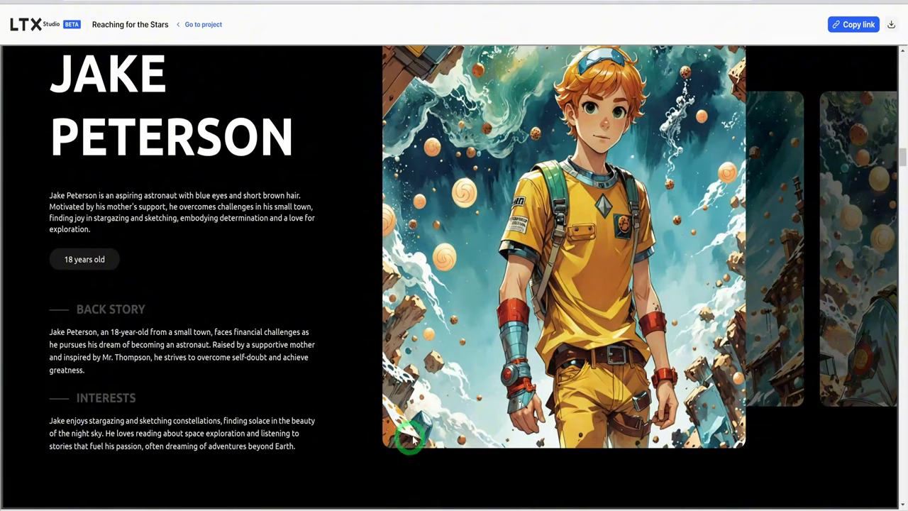
scroll(578, 330, down, 12)
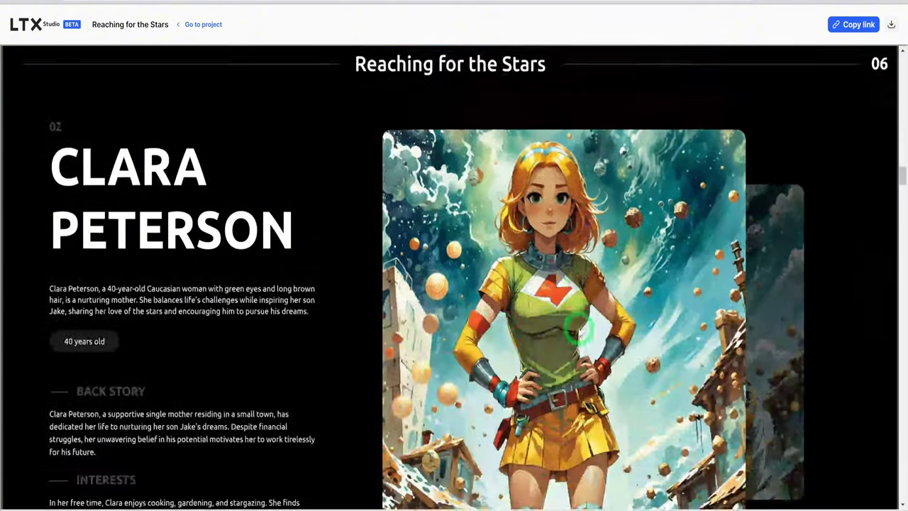
scroll(579, 332, down, 10)
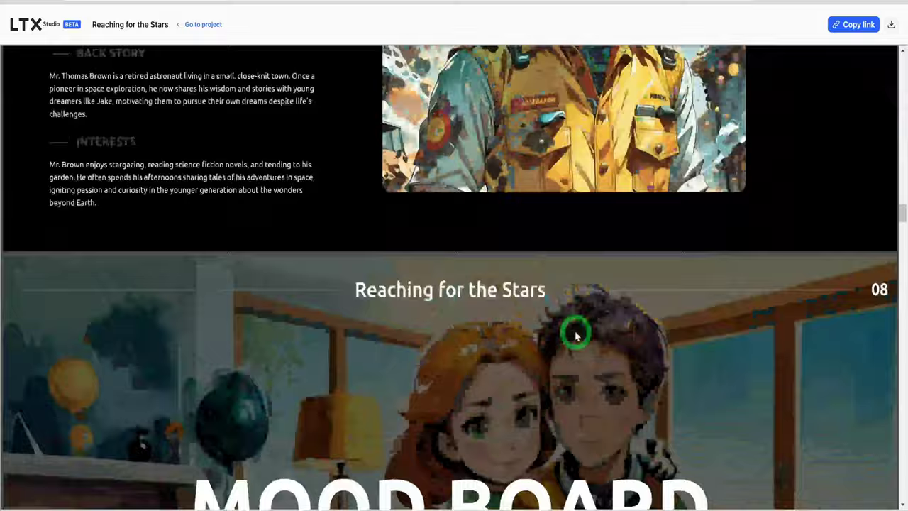
scroll(577, 335, down, 5)
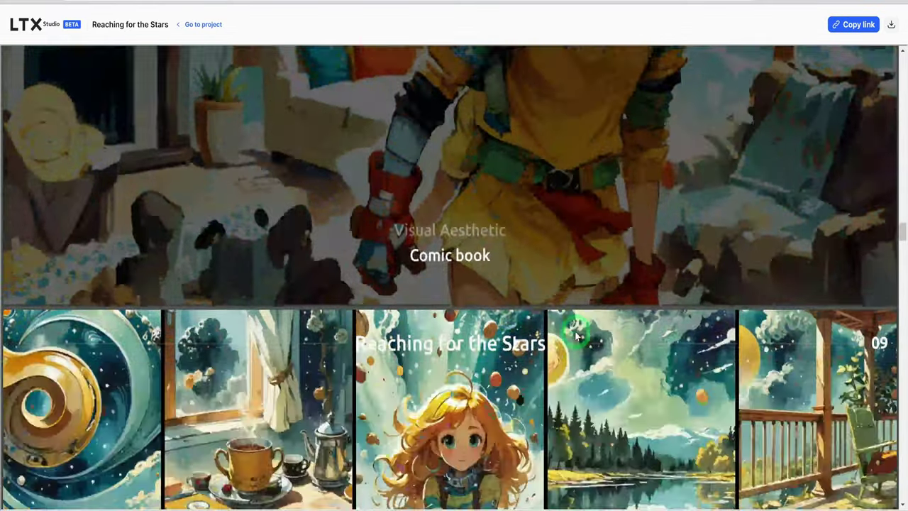
scroll(573, 339, down, 10)
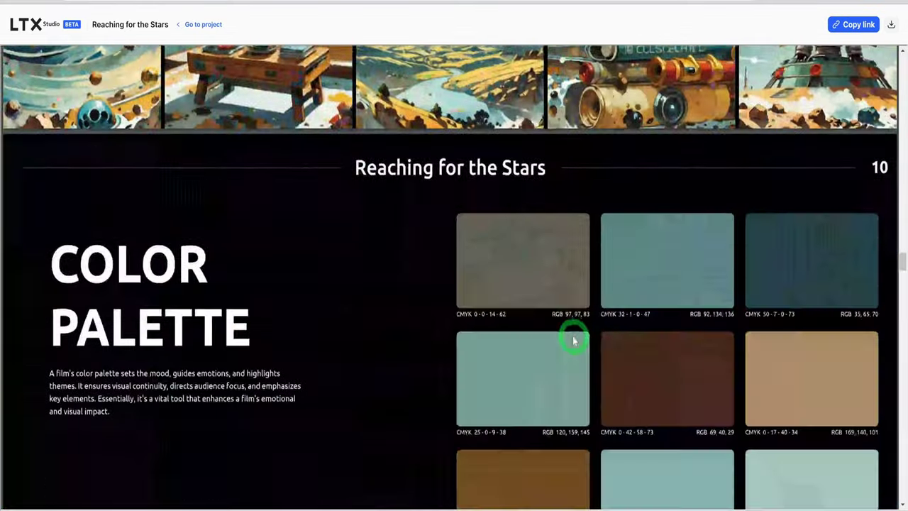
scroll(573, 341, up, 2)
scroll(572, 330, up, 5)
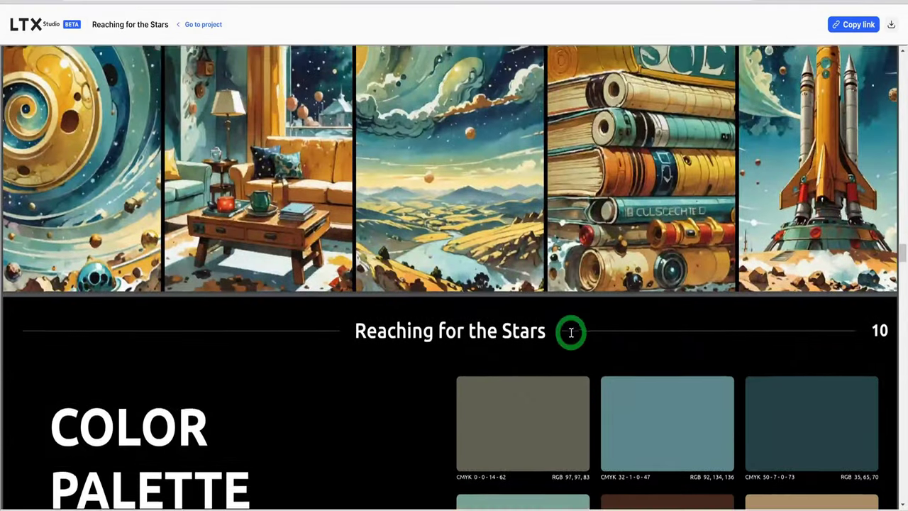
scroll(625, 320, down, 5)
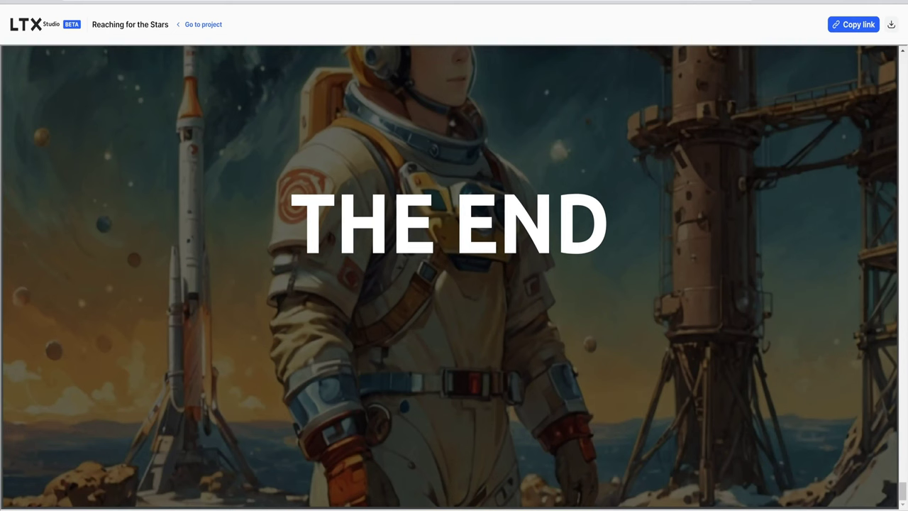
key(ctrl+w)
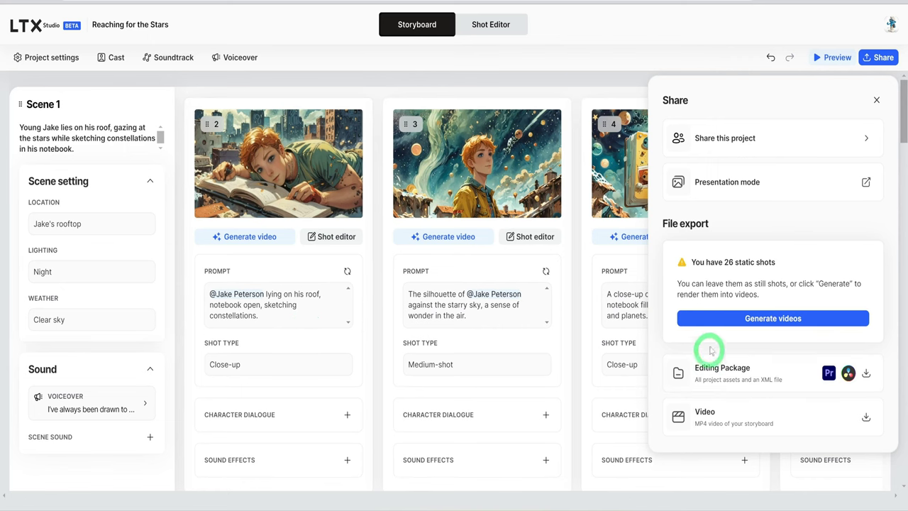
Generate videos for all 26 static shots and confirm the render
click(811, 320)
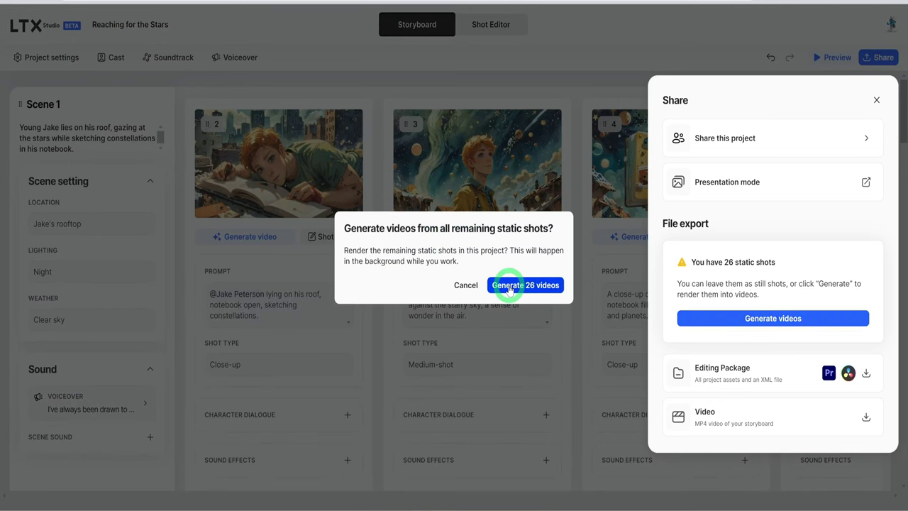
click(525, 286)
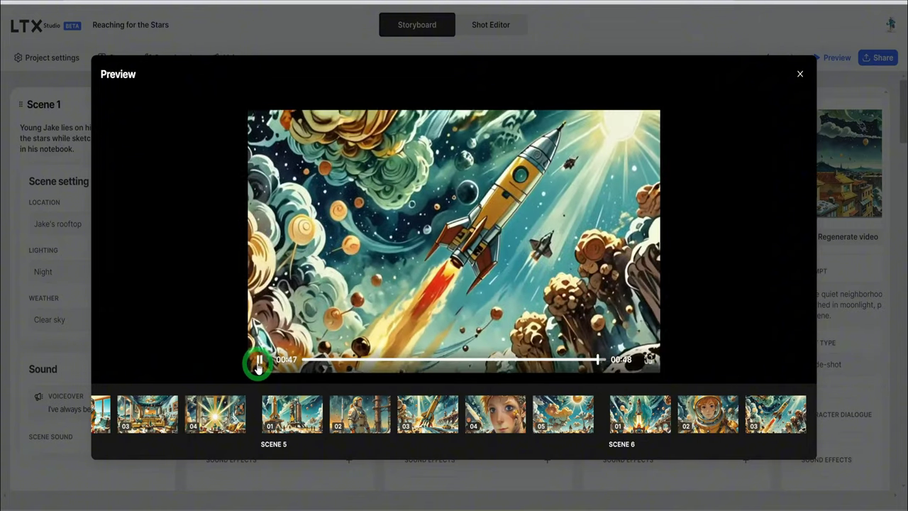
Replay the 48-second film preview from 00:00, then close it back to the storyboard
click(257, 362)
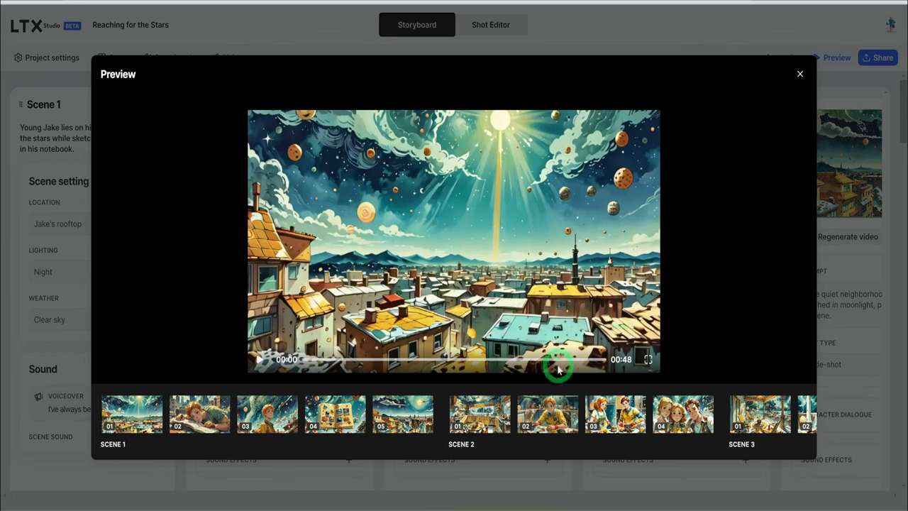
click(799, 76)
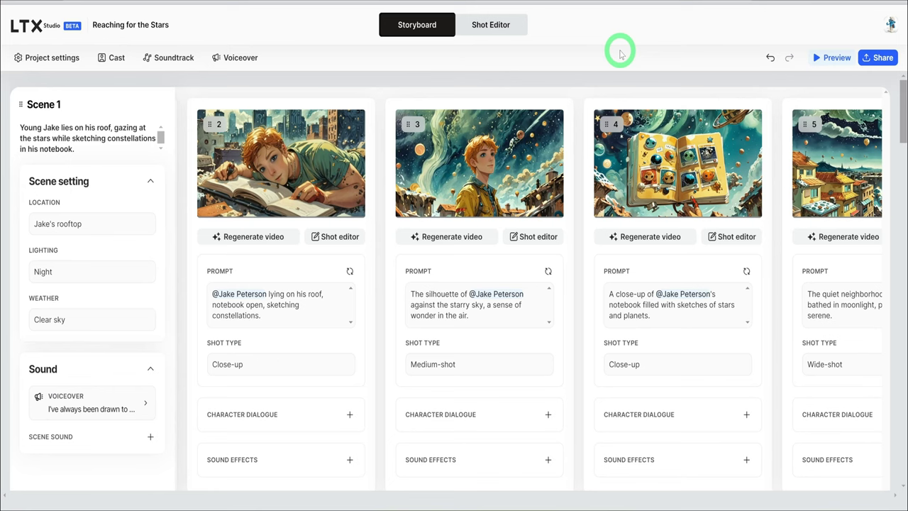
Scroll down and back up through the rendered storyboard scenes to review the shots
scroll(653, 284, down, 20)
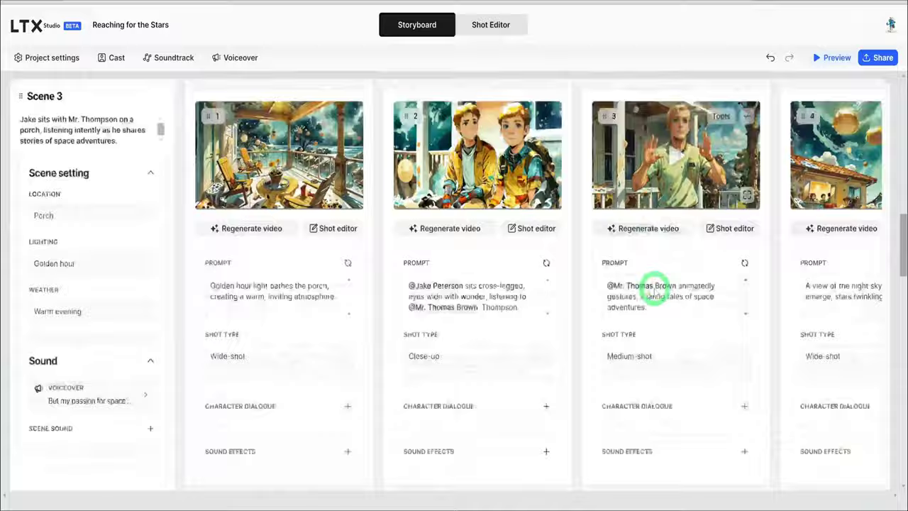
scroll(653, 288, down, 3)
scroll(653, 288, up, 8)
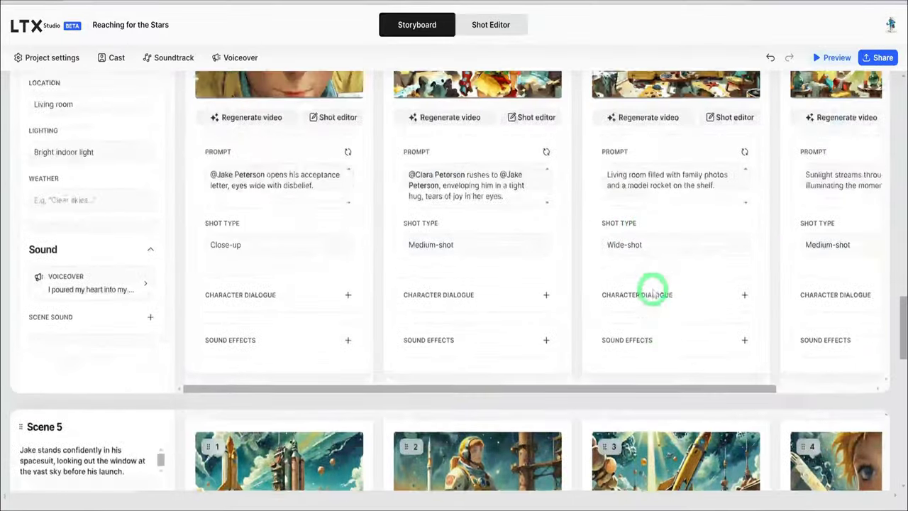
scroll(653, 287, up, 8)
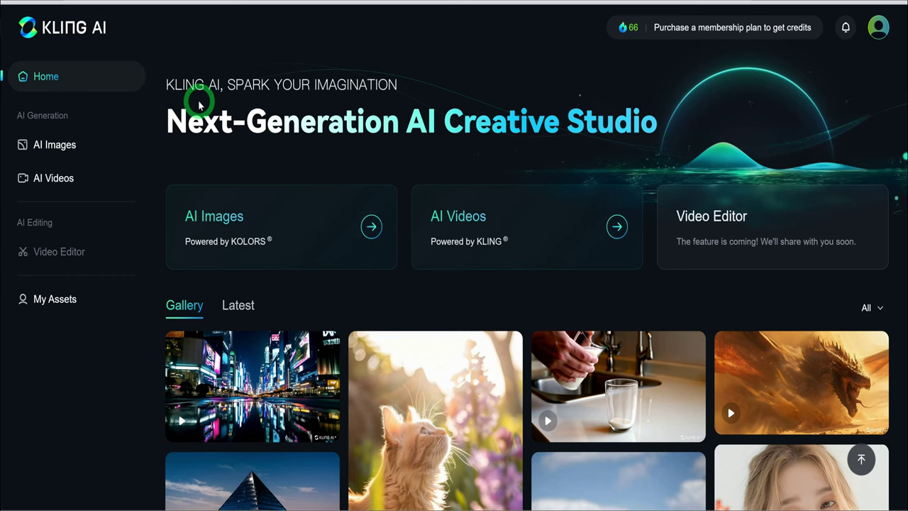
Open Kling AI's AI Videos space and view the still-generating boy image-to-video clip
click(486, 232)
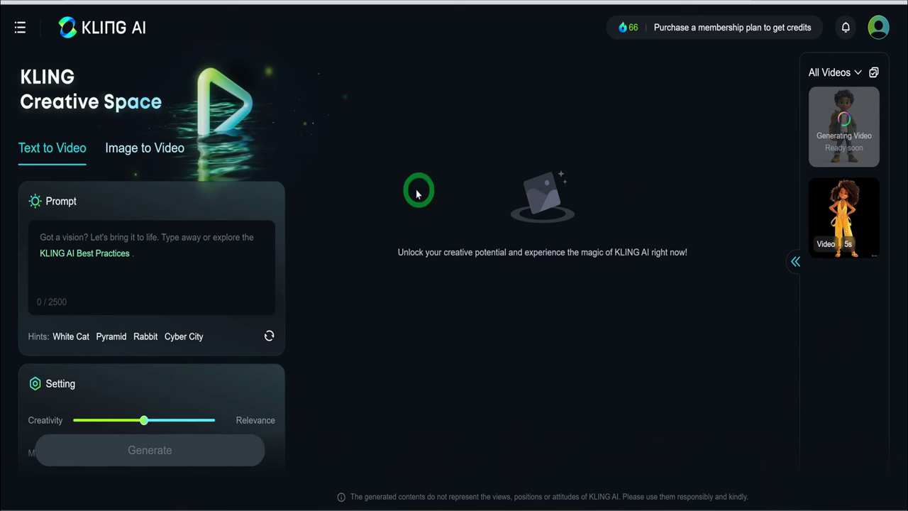
click(844, 107)
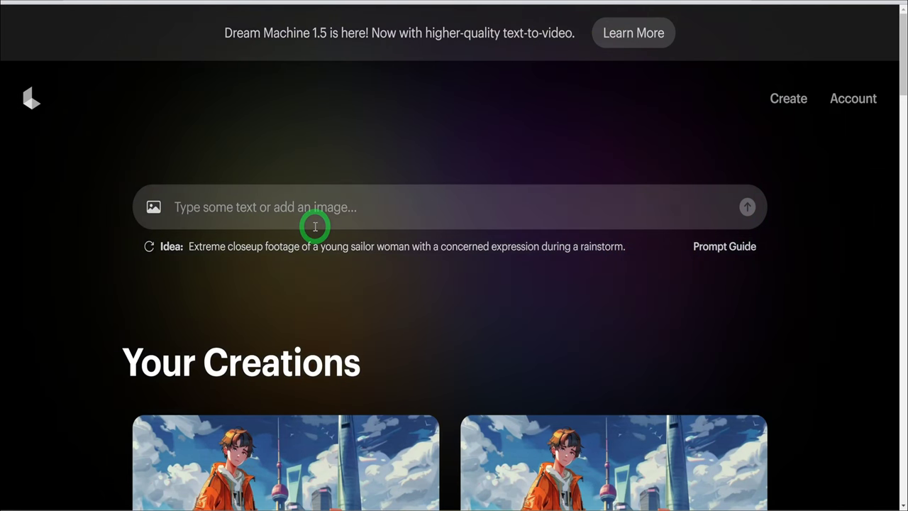
Submit a Luma clip from the 'Pictures for video' image with prompt 'Cartoon boy walking forward, talking and waving'
click(153, 207)
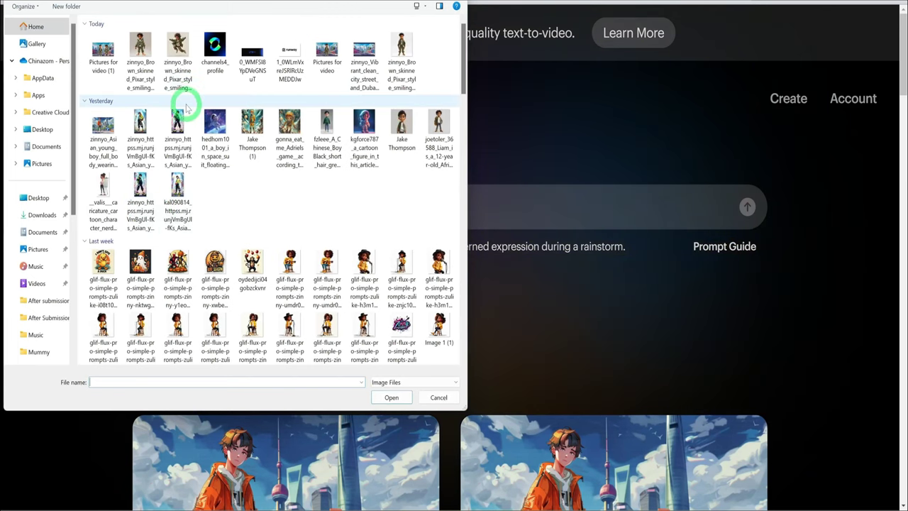
click(326, 50)
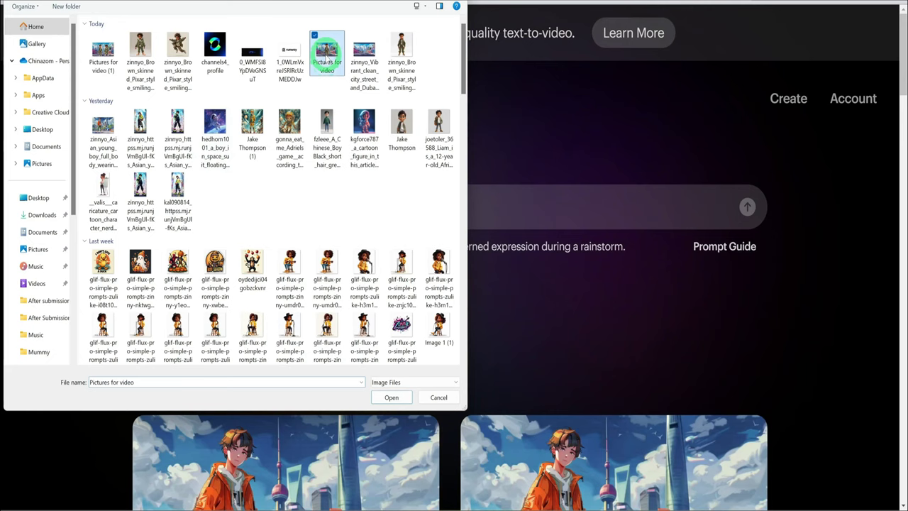
click(391, 399)
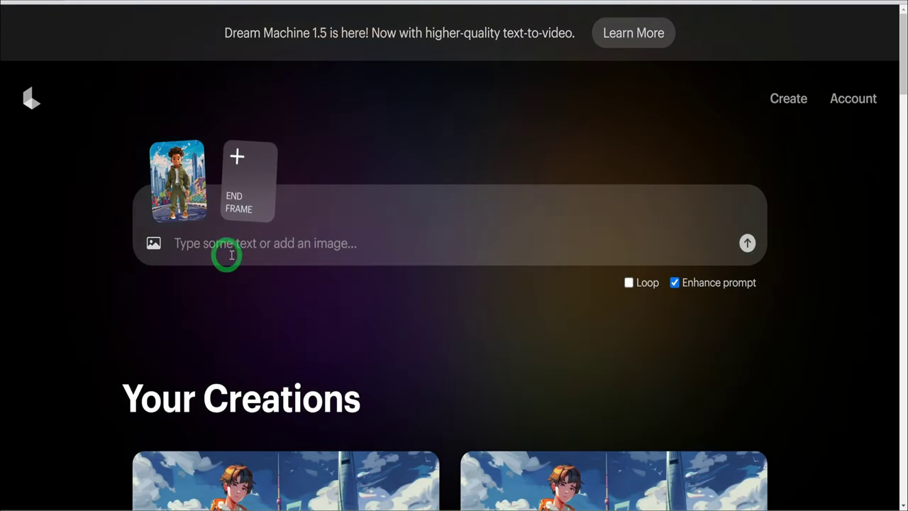
text(Cartoon boy walking forward, talking and waving)
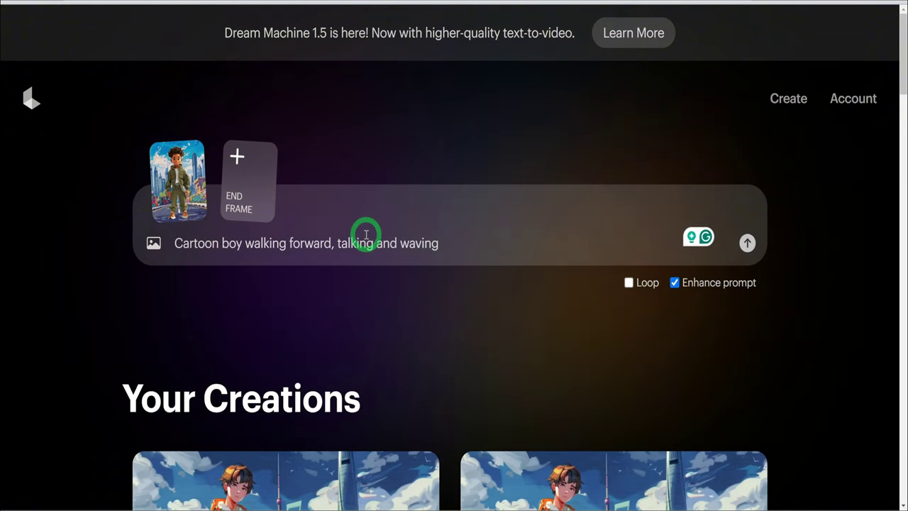
click(748, 244)
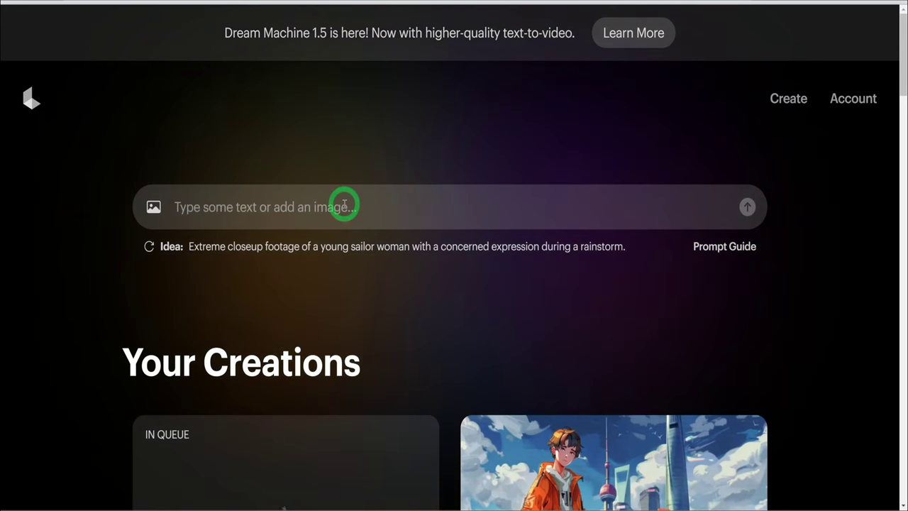
Open the finished 'Cartoon boy walking forward, talking and waving' clip from Your Creations
scroll(330, 286, down, 2)
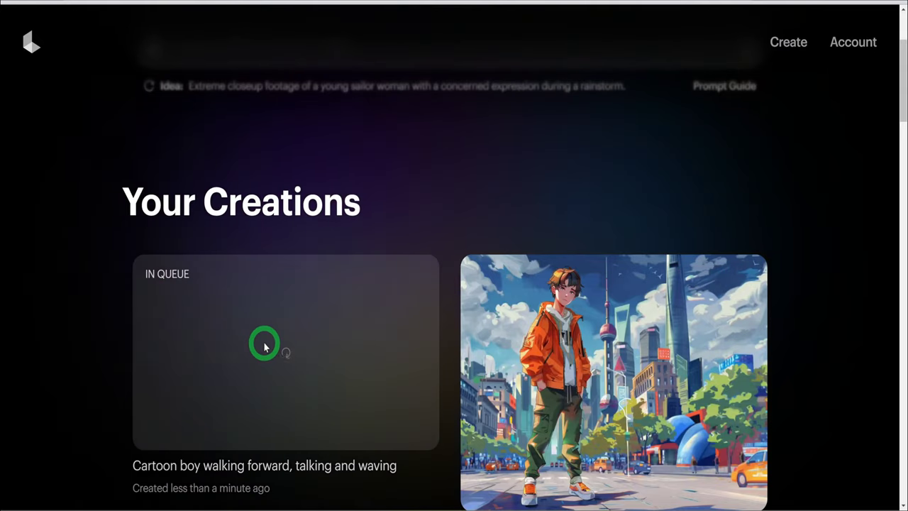
click(264, 347)
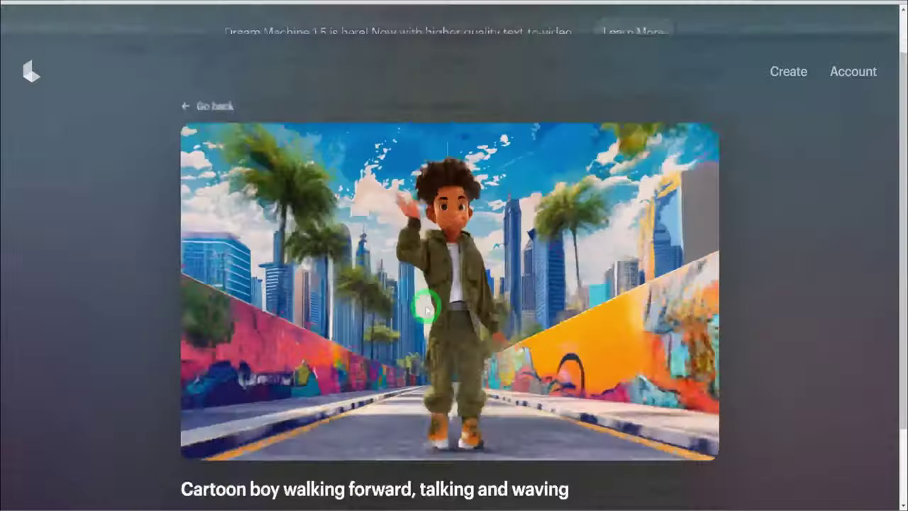
scroll(420, 318, up, 1)
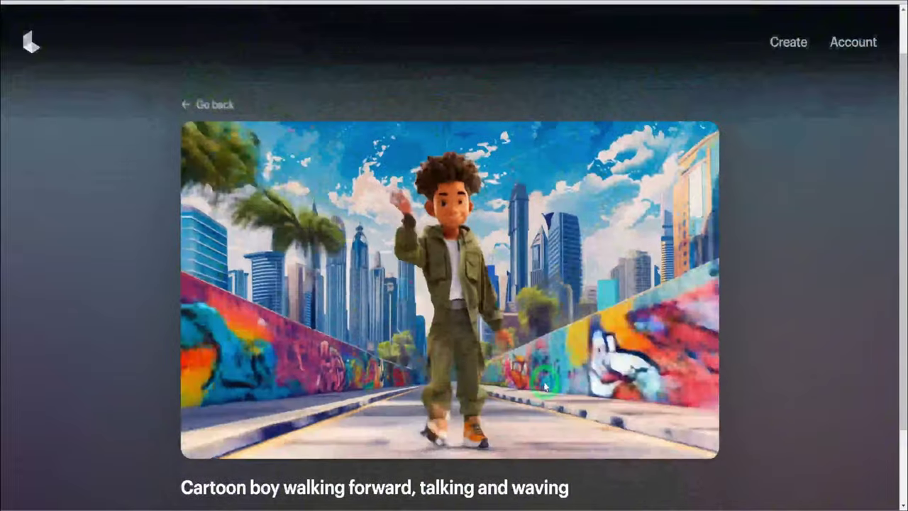